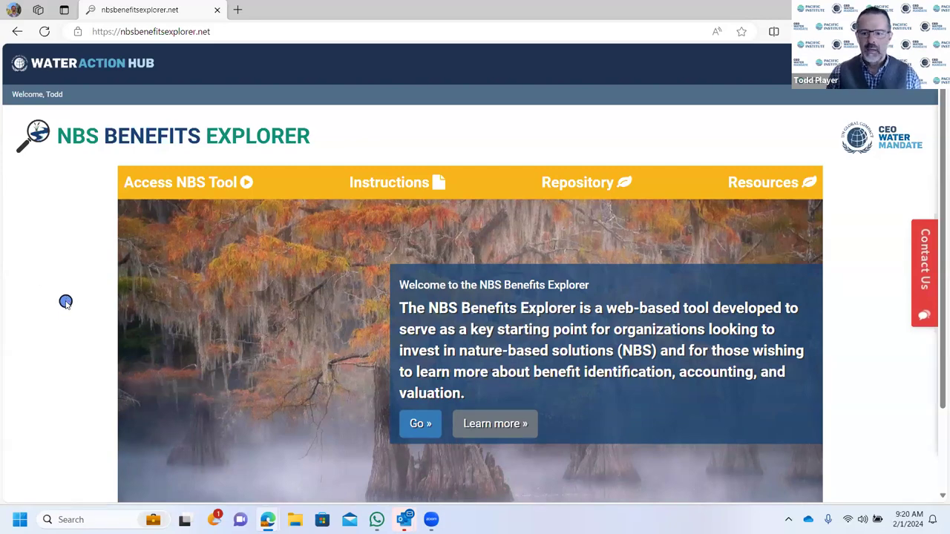
scroll(66, 301, down, 2)
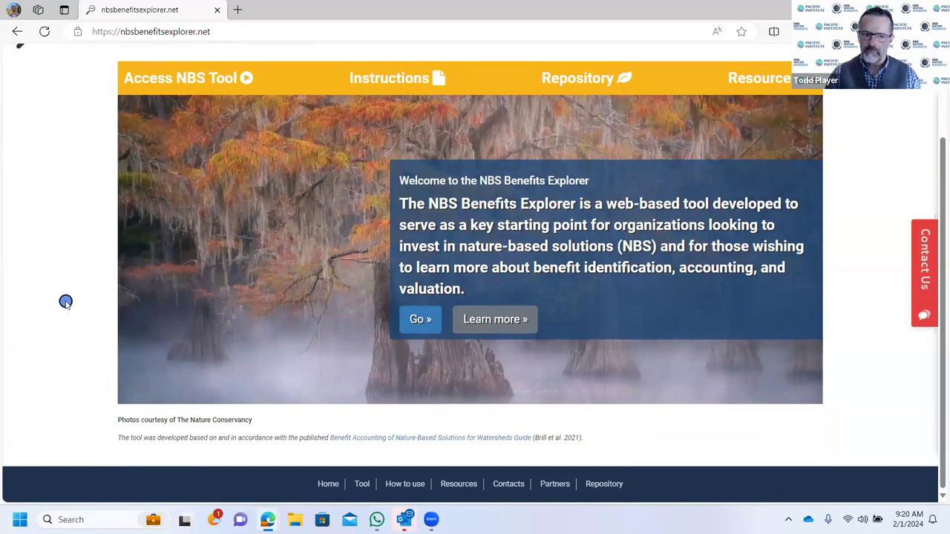
scroll(65, 302, up, 2)
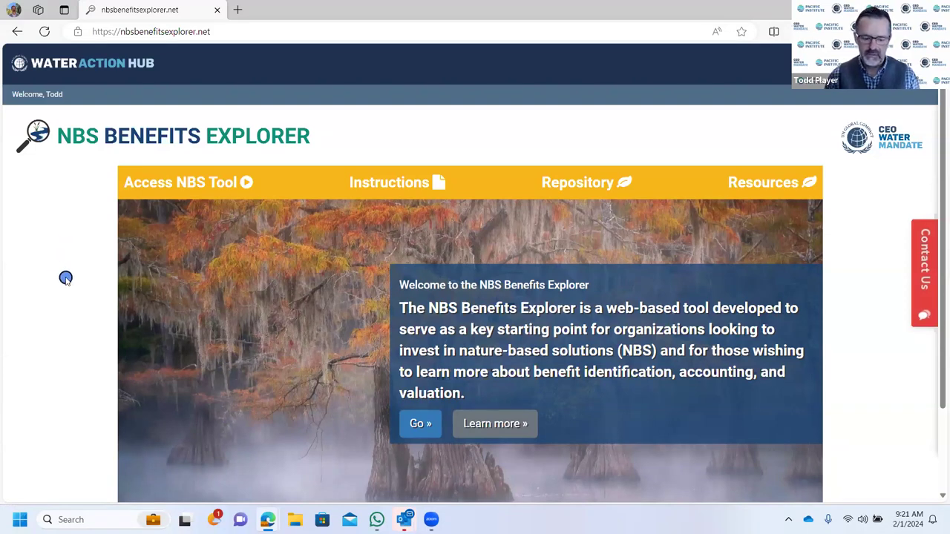
click(43, 32)
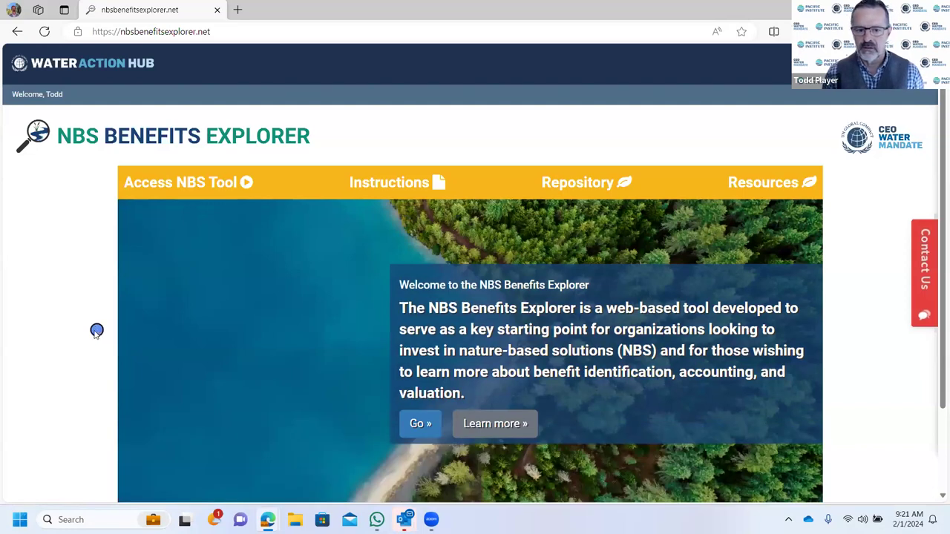
Open the NBS tool and set the purpose to which benefits a selected activity could generate (Activities → Benefits).
click(412, 424)
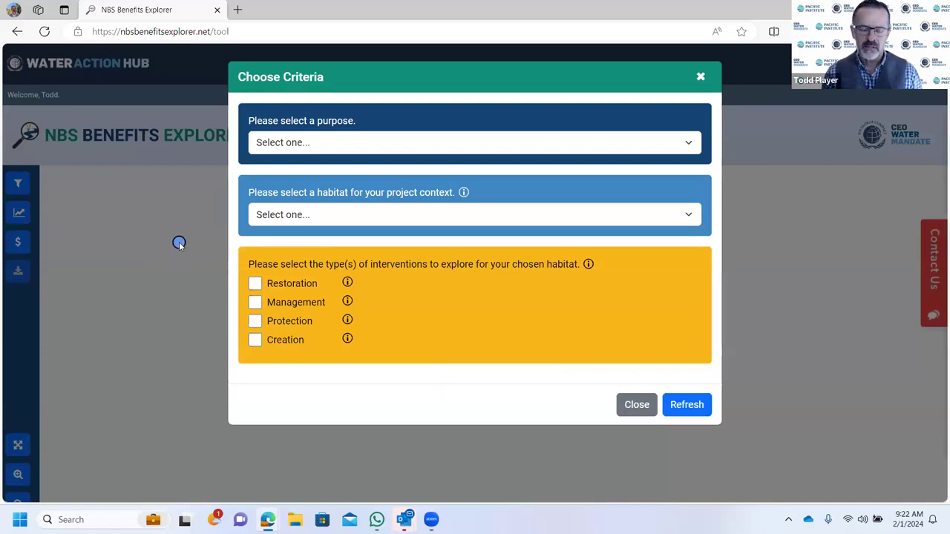
click(267, 148)
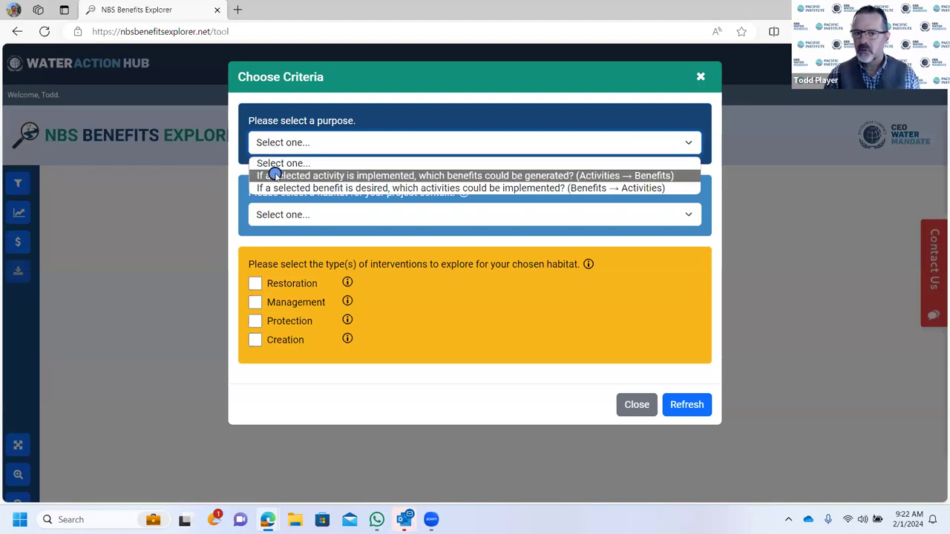
click(274, 175)
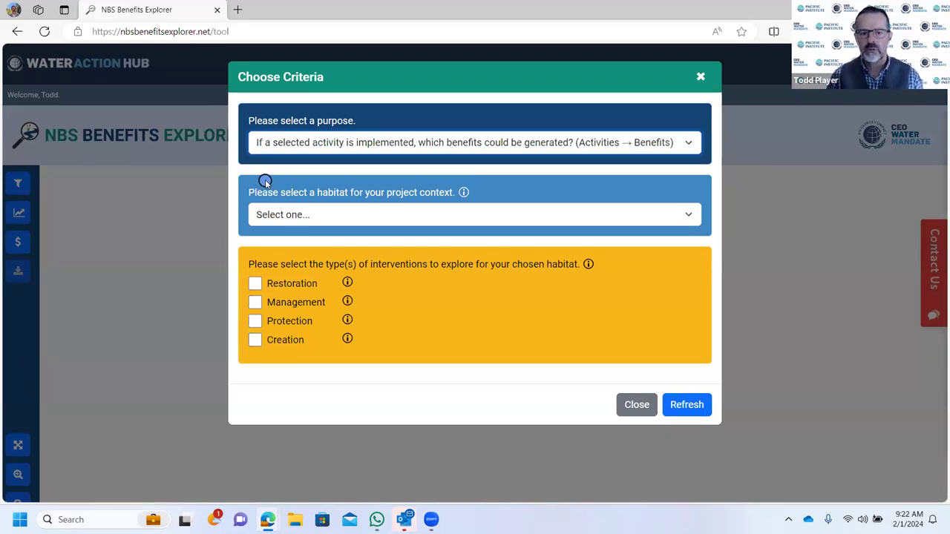
Set the habitat to Forests with Restoration and Management interventions, and refresh the diagram with these criteria.
click(253, 215)
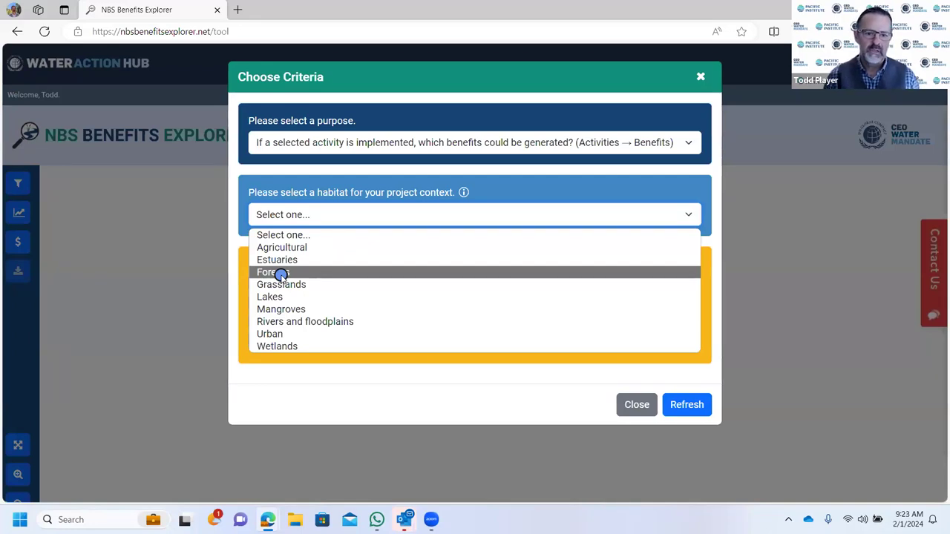
click(280, 274)
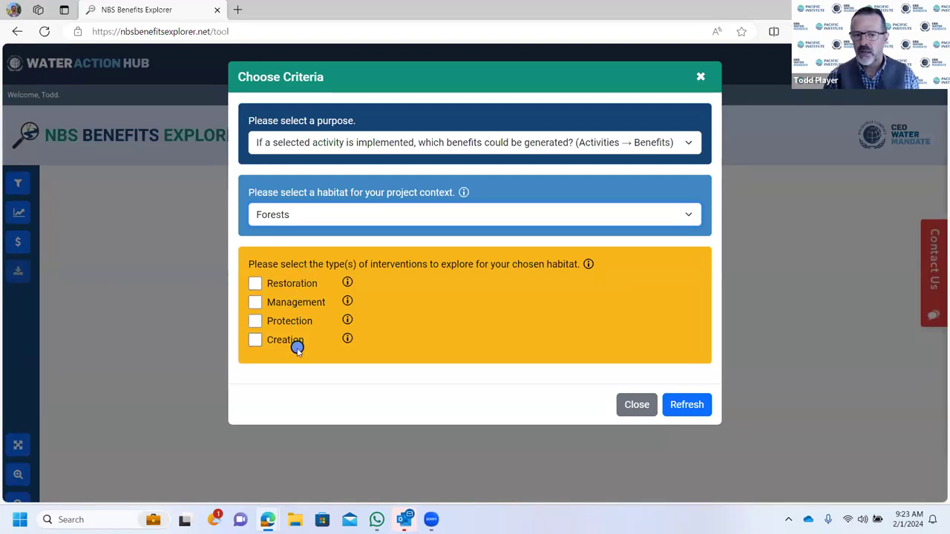
click(294, 283)
click(282, 303)
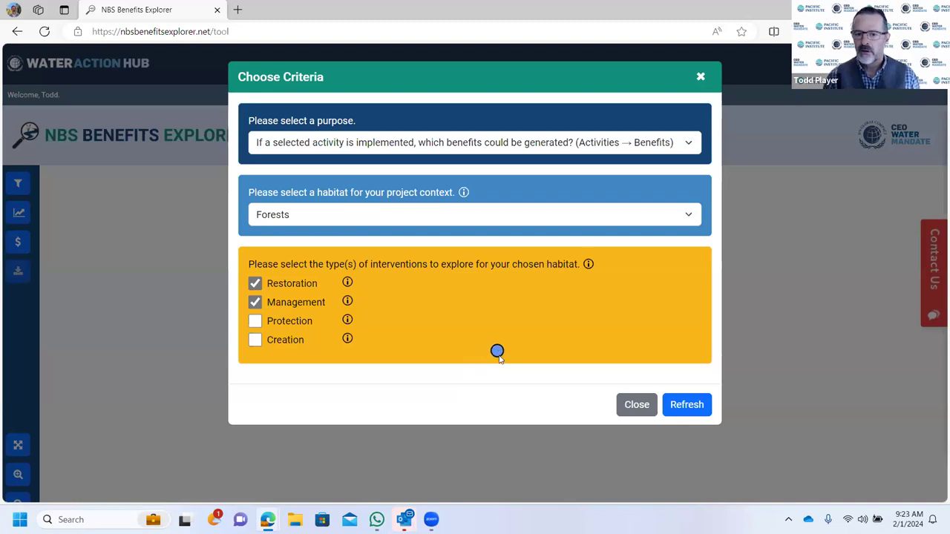
click(687, 405)
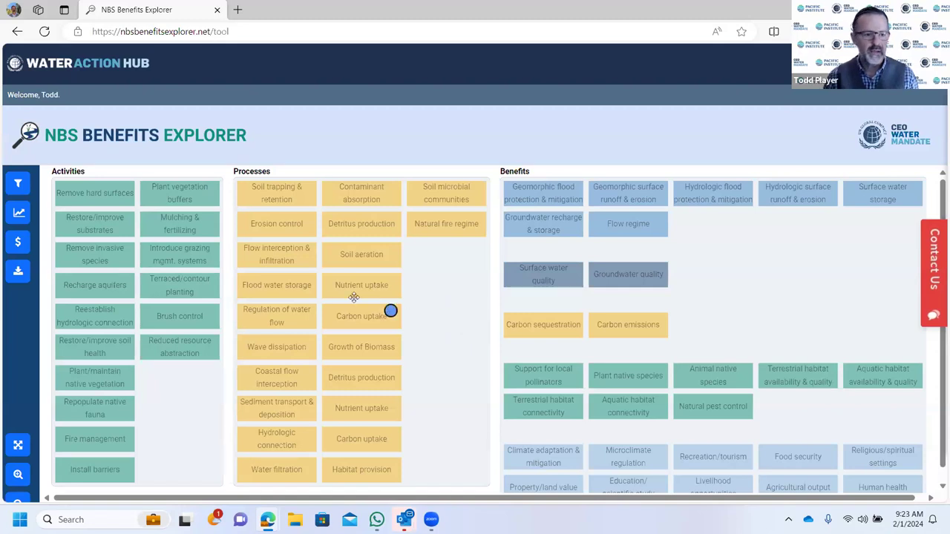
Highlight the links of the Remove hard surfaces activity and review the indicators and methods of the Surface water quality benefit.
click(93, 195)
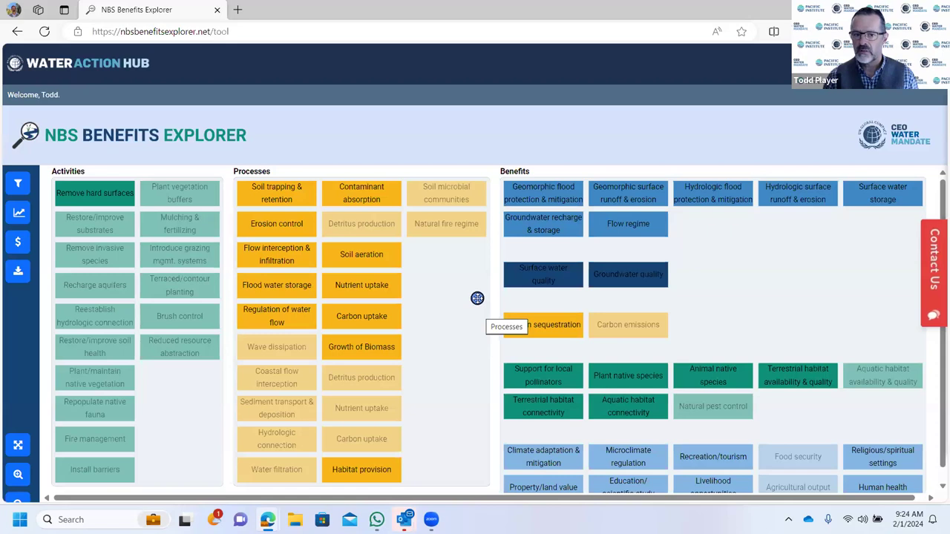
click(532, 276)
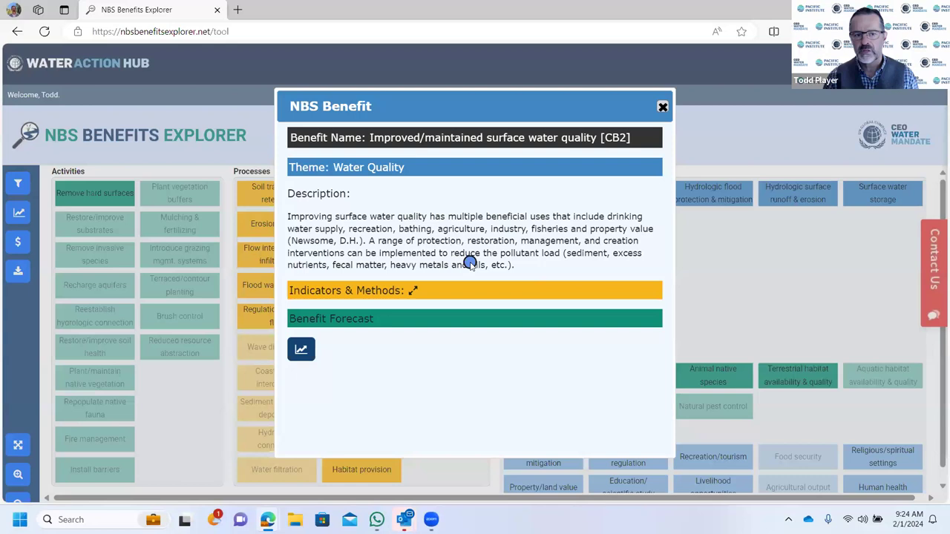
click(413, 292)
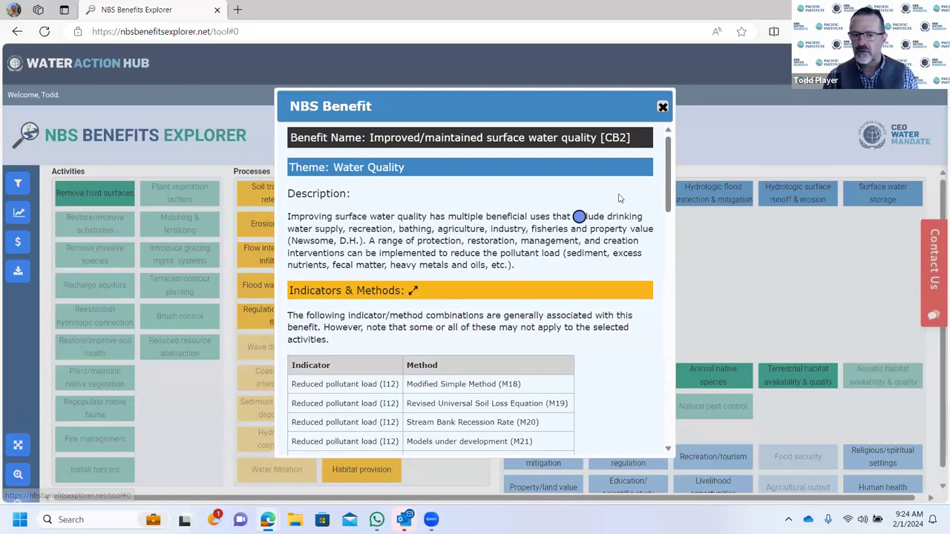
scroll(656, 192, down, 1)
scroll(655, 192, down, 5)
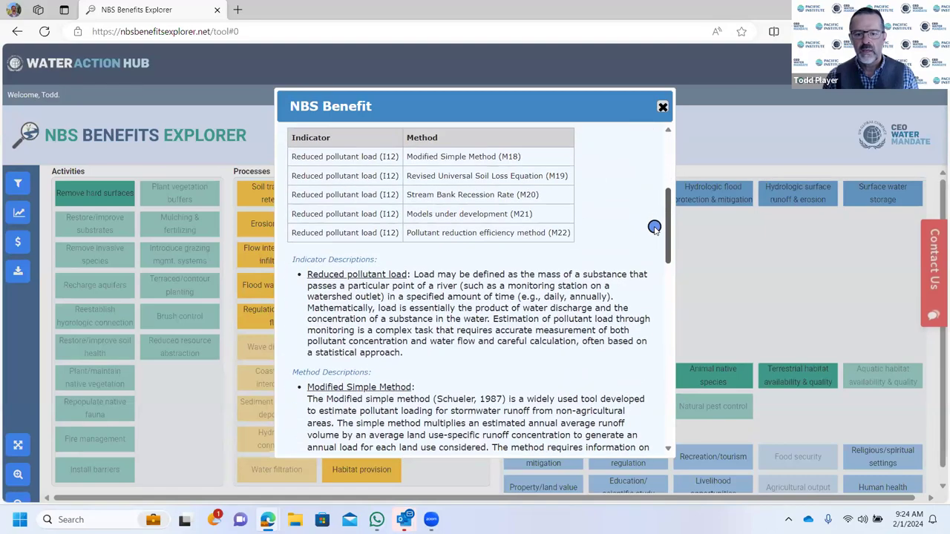
mouse_move(655, 289)
mouse_down()
mouse_move(677, 421)
mouse_move(648, 154)
mouse_up()
click(661, 107)
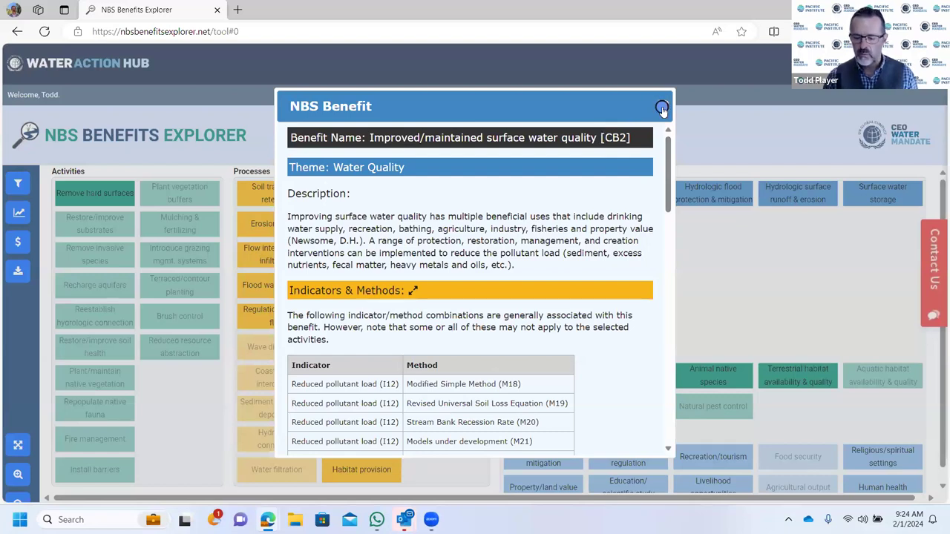
click(661, 107)
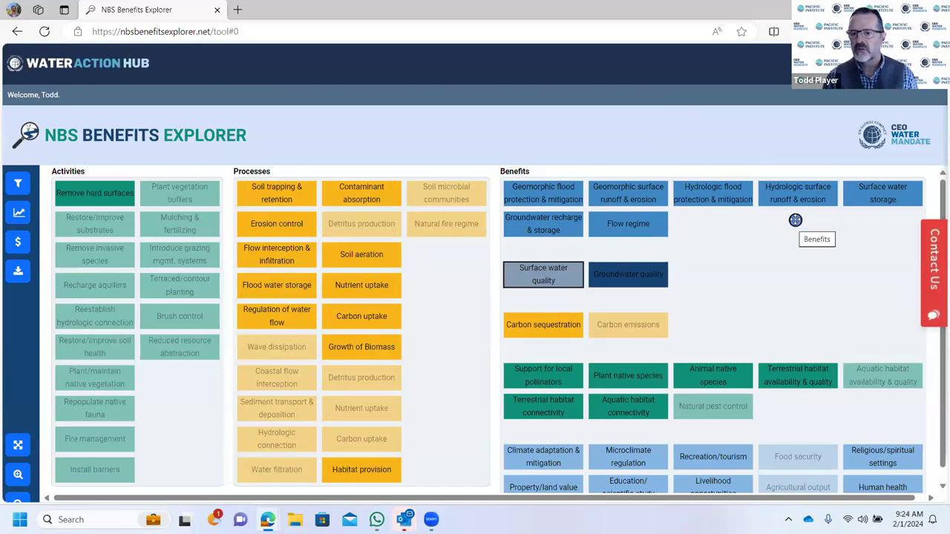
Review the description, indicators and methods of the Hydrologic surface runoff & erosion benefit, then close its details.
click(805, 194)
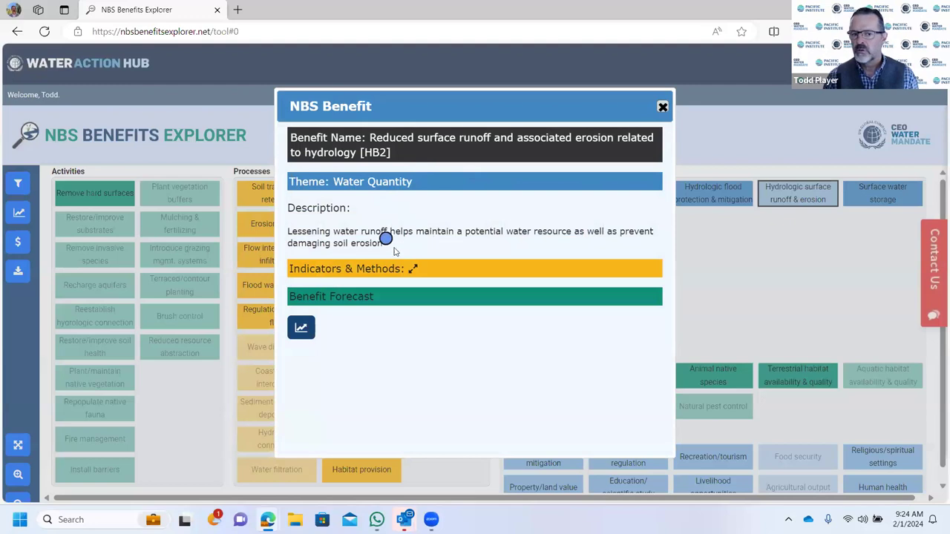
click(413, 268)
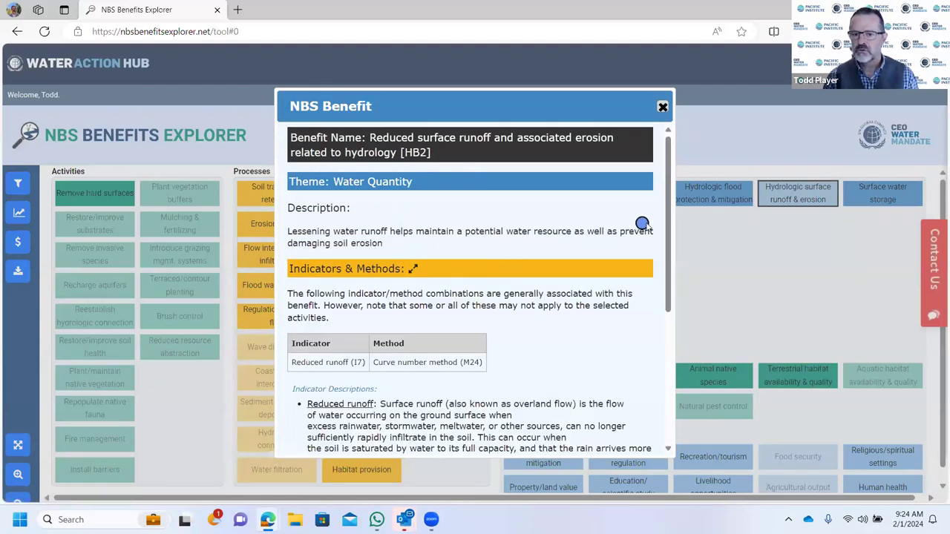
scroll(668, 220, down, 1)
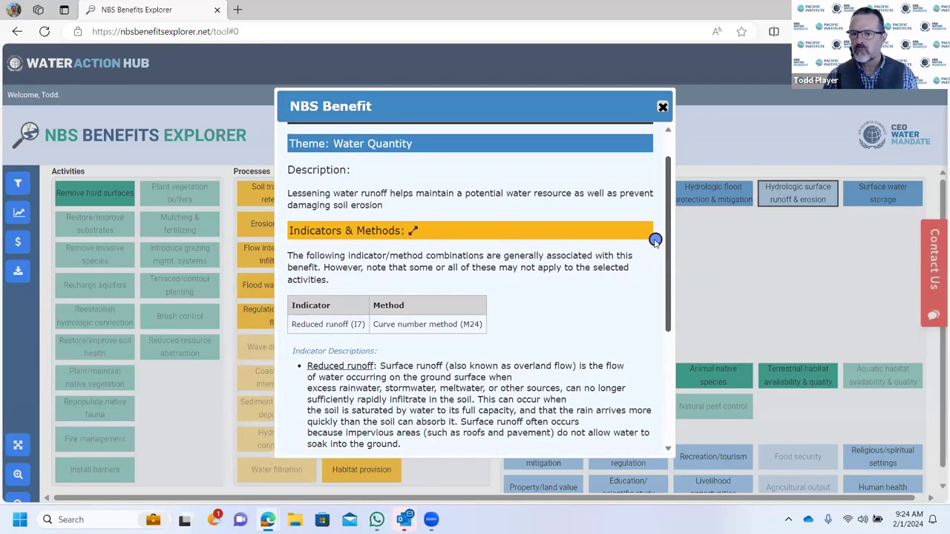
scroll(651, 252, down, 4)
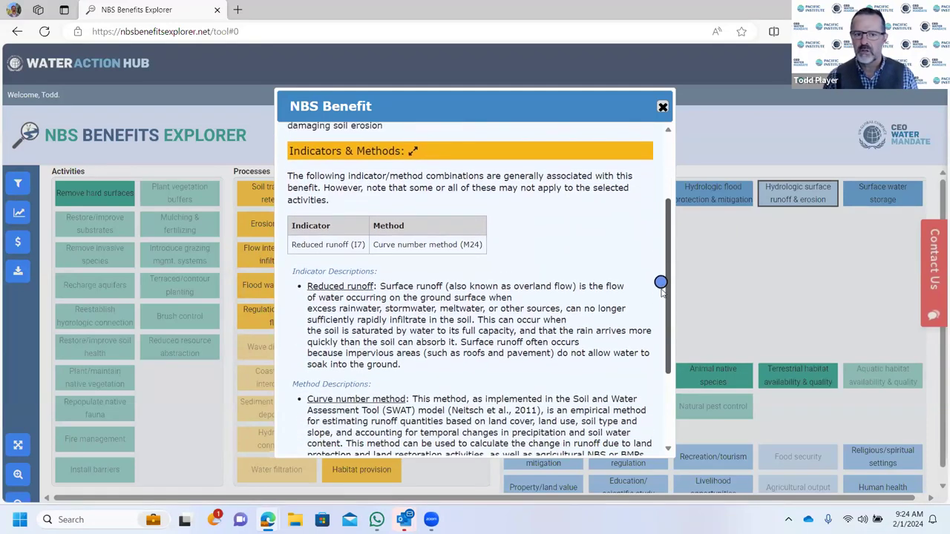
drag(668, 324, 661, 204)
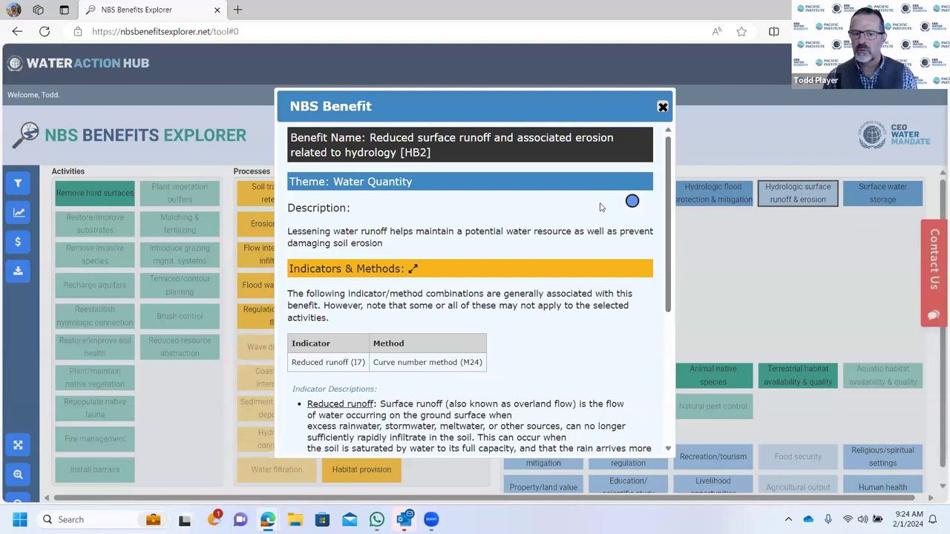
click(414, 269)
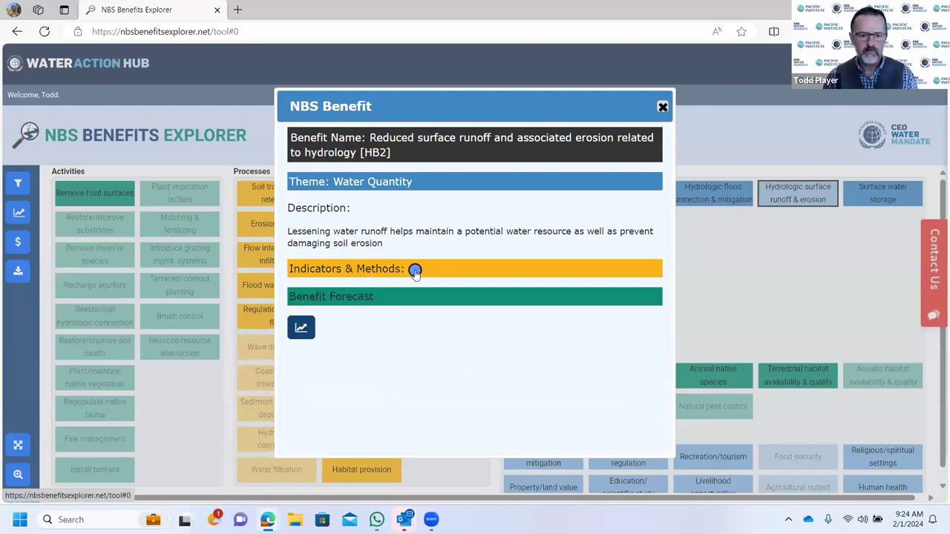
click(661, 110)
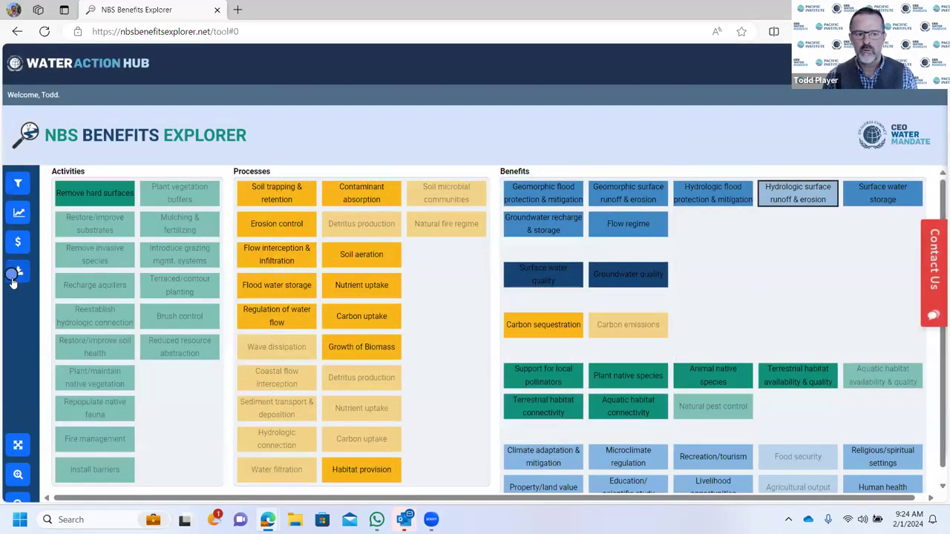
Change the criteria to the Wetlands habitat with only Protection and Creation interventions, and refresh the diagram.
click(20, 188)
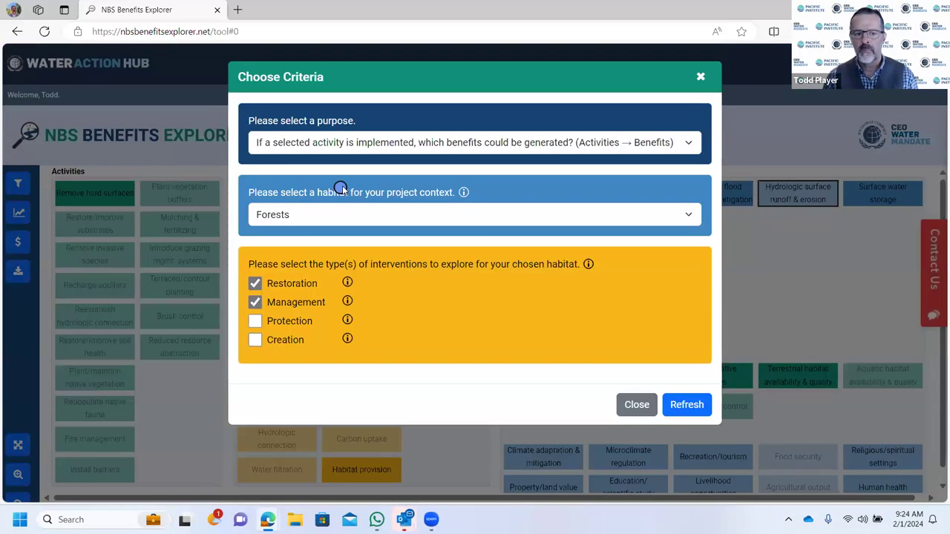
click(336, 221)
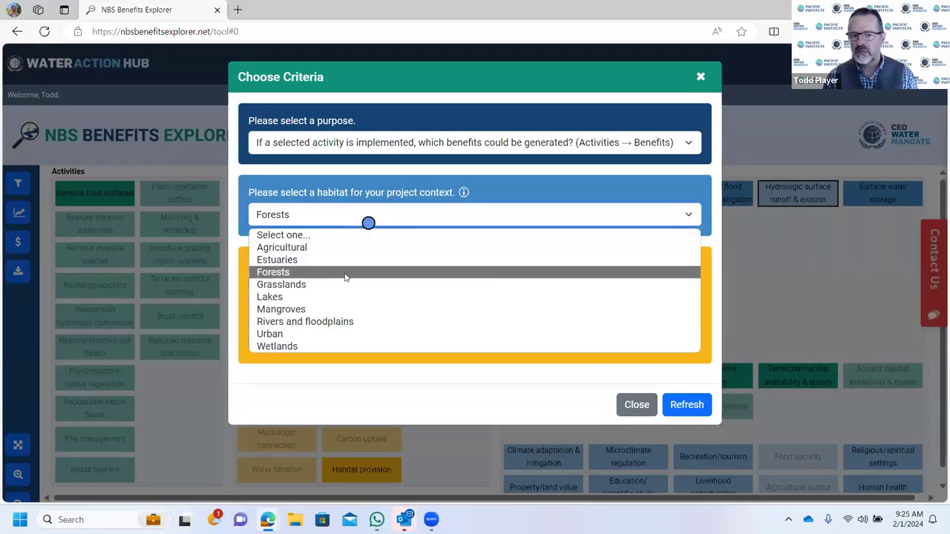
click(329, 349)
click(272, 285)
click(275, 304)
click(280, 320)
click(279, 342)
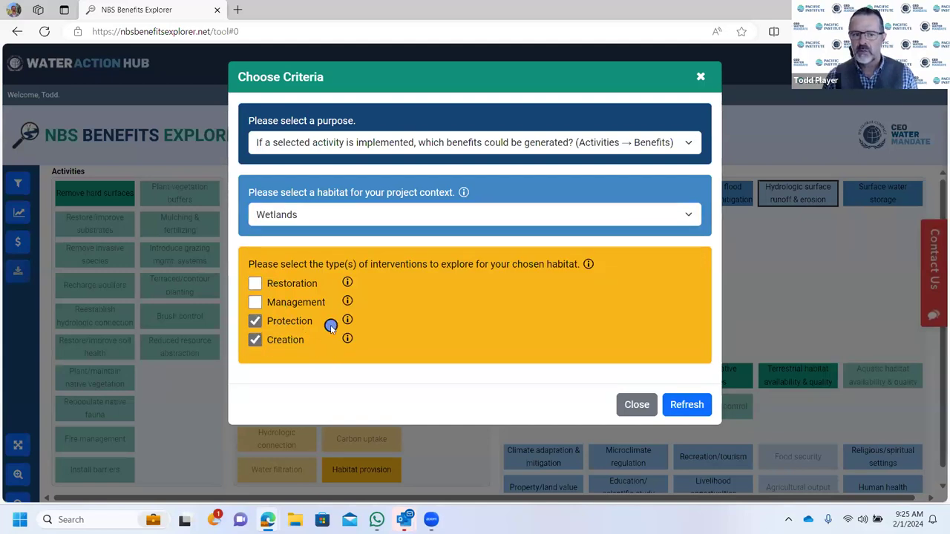
click(683, 405)
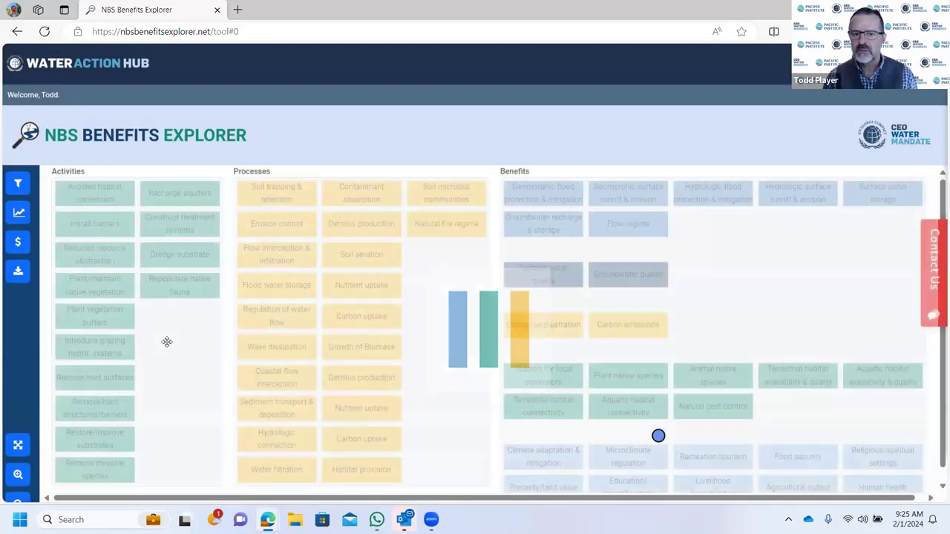
Select the activities Plant vegetation buffers, Introduce grazing mgmt. systems and Remove hard surfaces to highlight their linked processes and benefits.
click(97, 322)
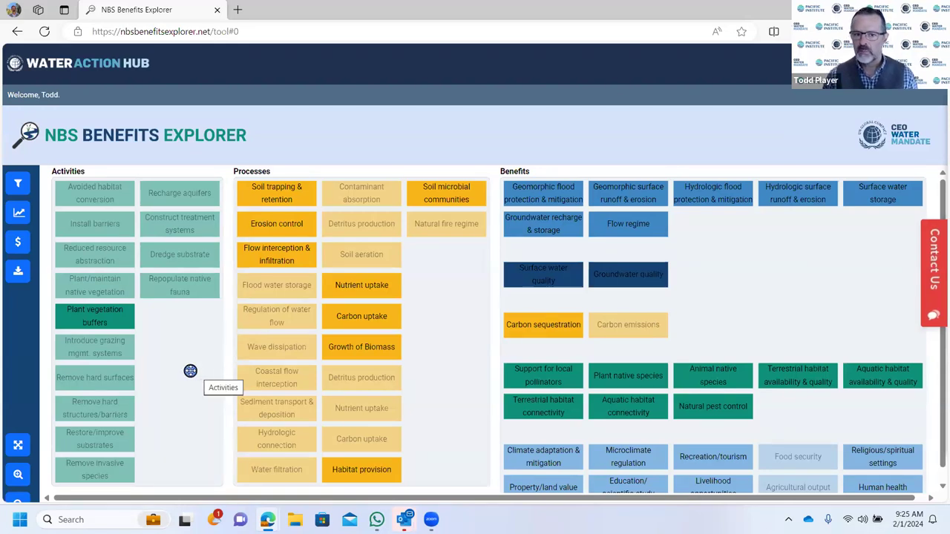
click(94, 349)
click(99, 378)
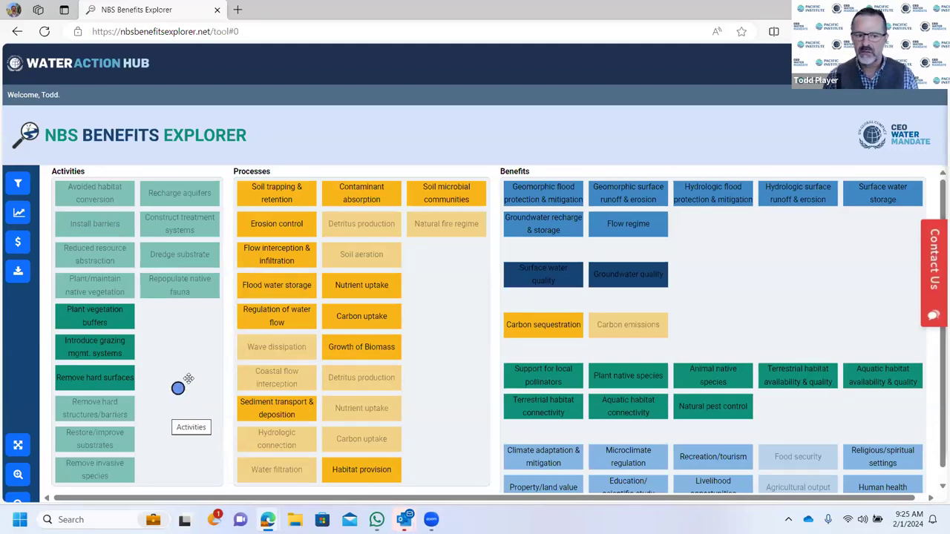
Change the criteria back to the Forests habitat with only Restoration and Management interventions, and refresh the diagram.
click(21, 186)
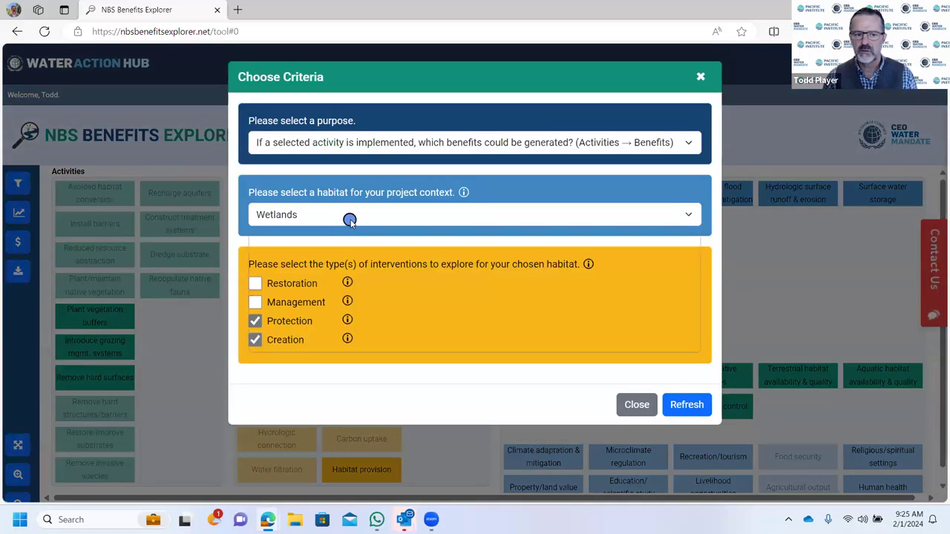
click(348, 218)
click(328, 270)
click(305, 320)
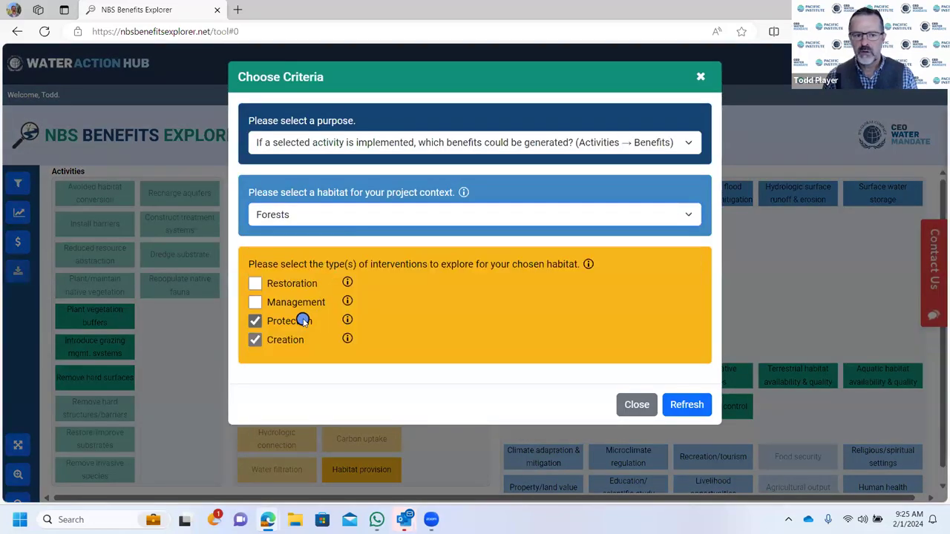
click(288, 342)
click(269, 283)
click(287, 321)
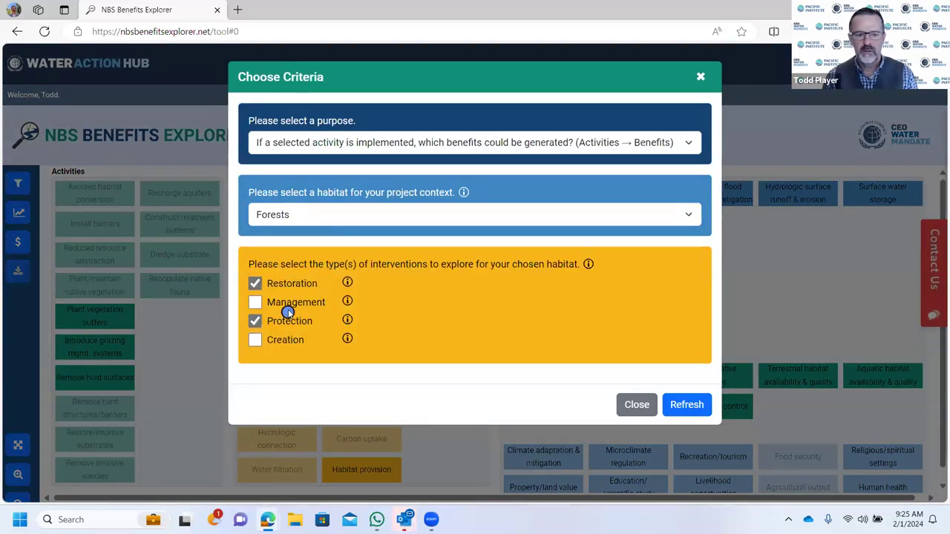
click(289, 305)
click(279, 319)
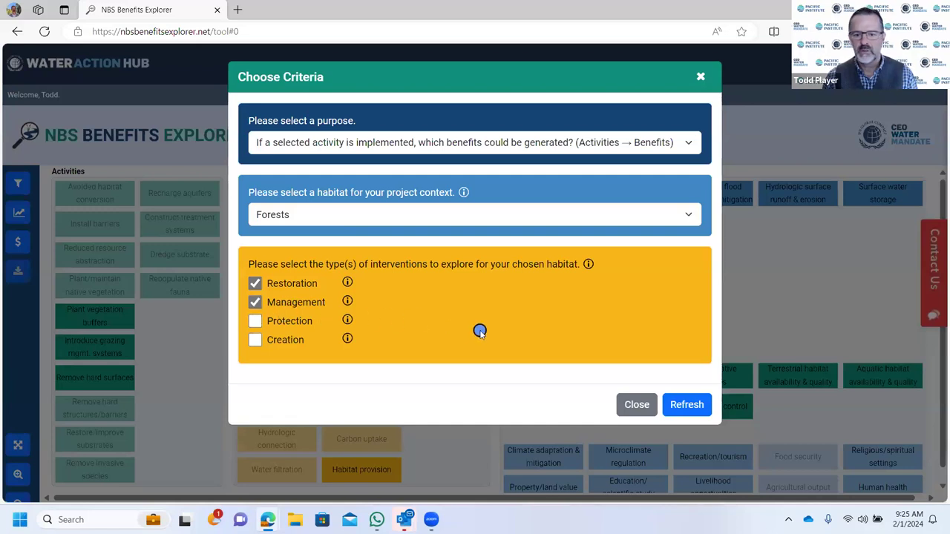
click(686, 407)
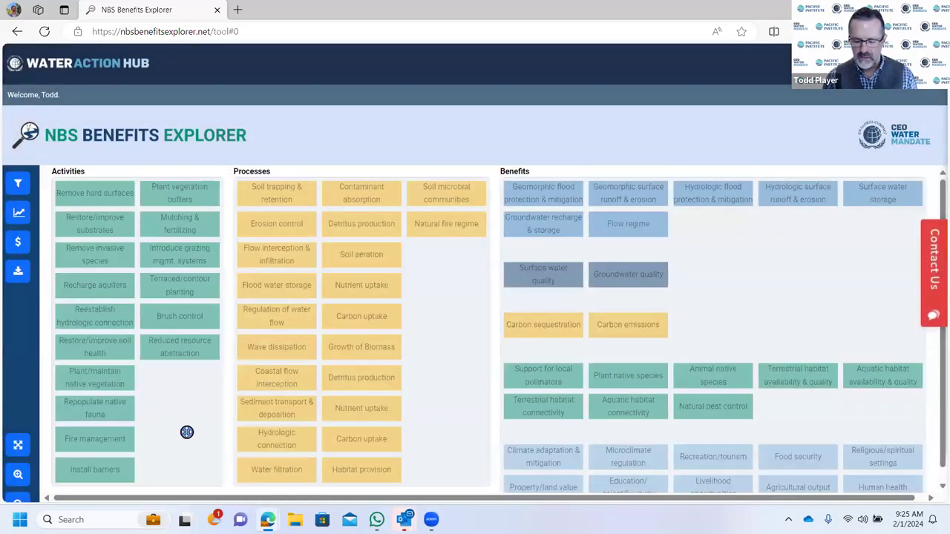
Select the Remove hard surfaces activity and open the details of its Surface water quality benefit.
click(75, 189)
click(562, 273)
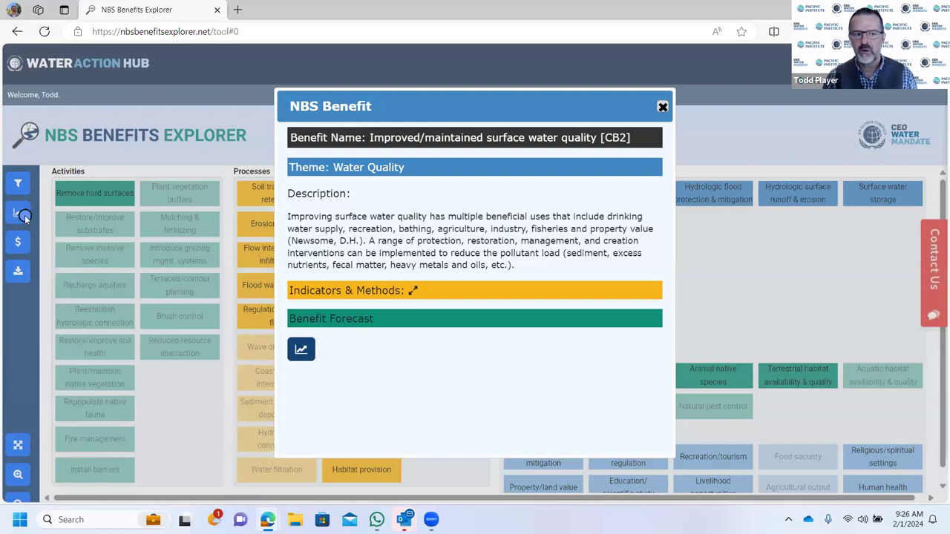
Open the benefit forecast for surface water quality and review the chart and the available spatial scales.
click(300, 352)
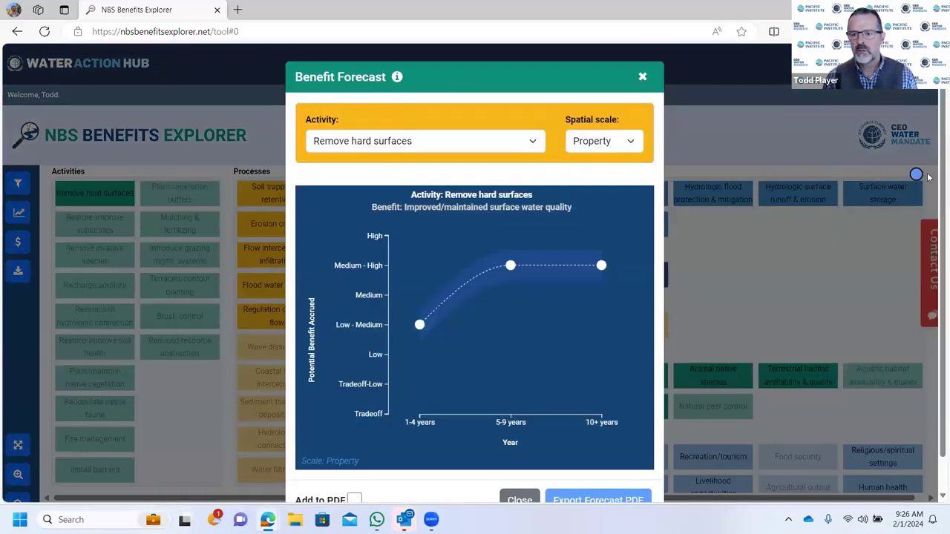
drag(941, 169, 941, 187)
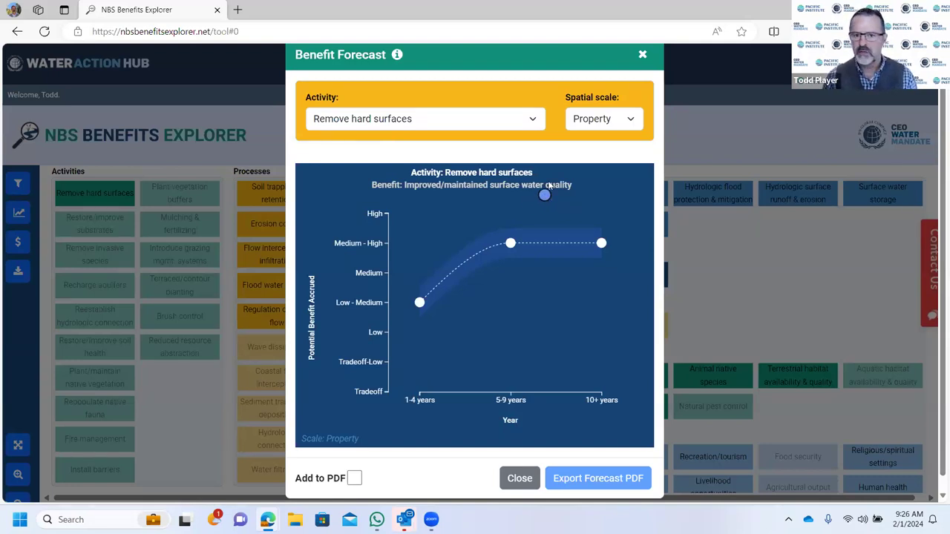
click(587, 124)
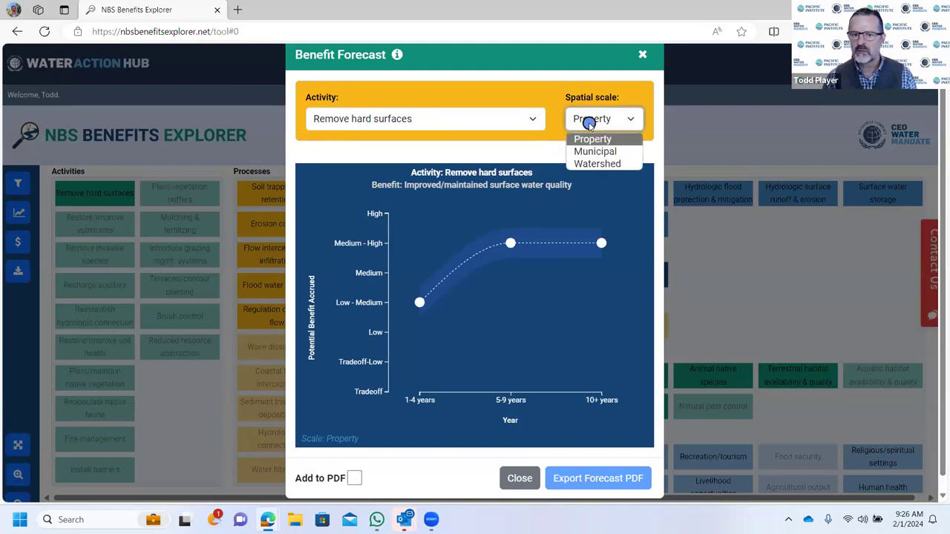
click(587, 124)
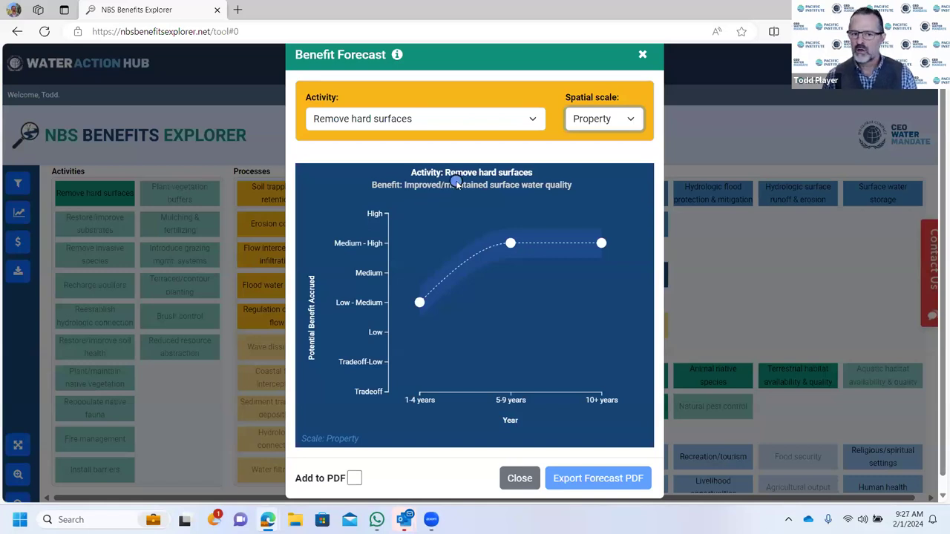
View the Remove hard surfaces forecast at the Municipal and Watershed scales, and return it to the Property scale.
click(582, 126)
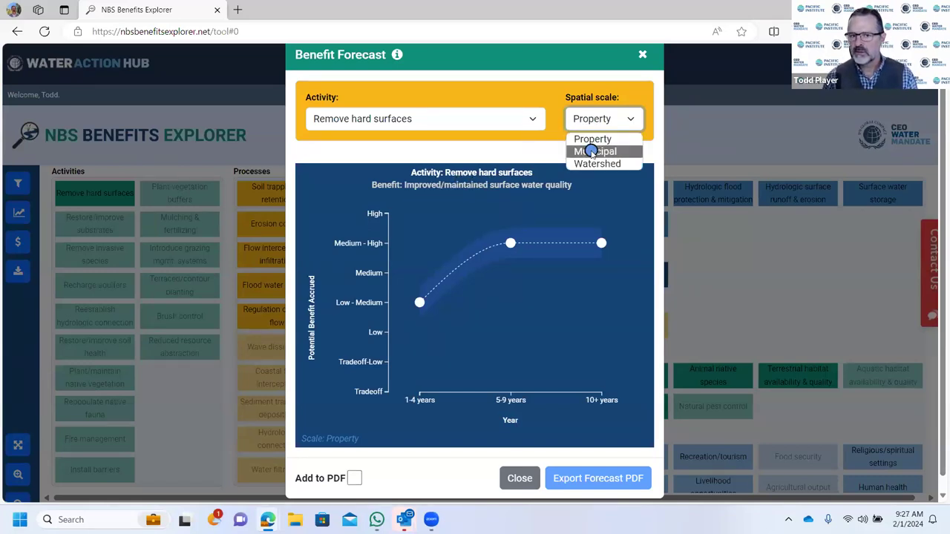
click(591, 151)
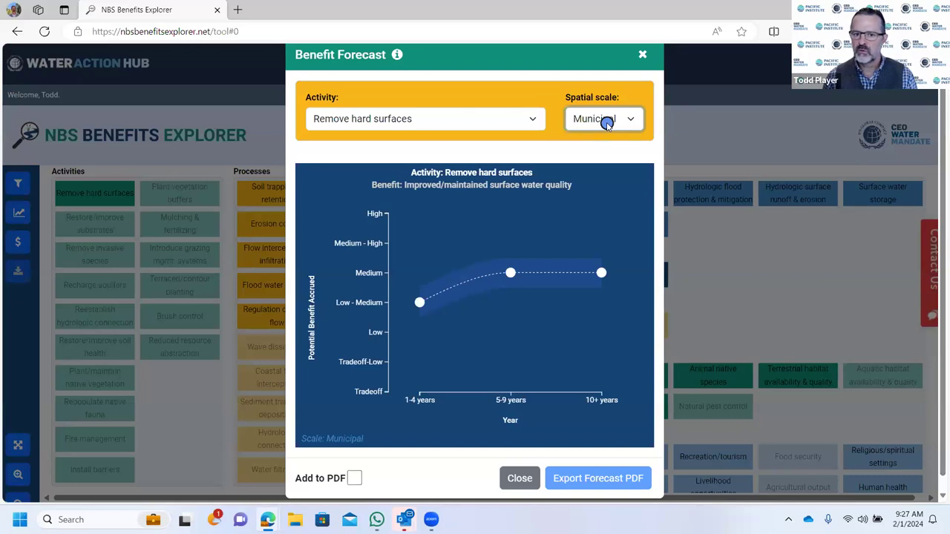
click(606, 124)
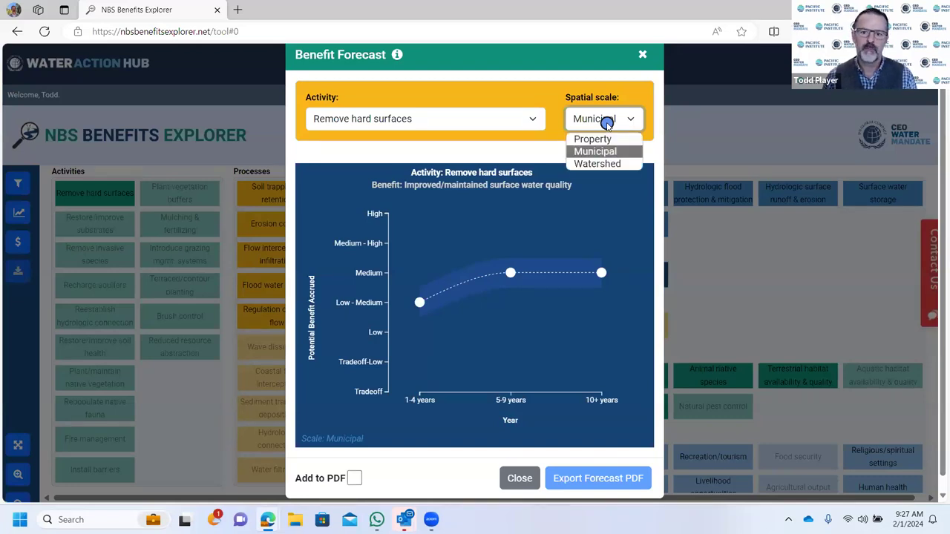
click(610, 164)
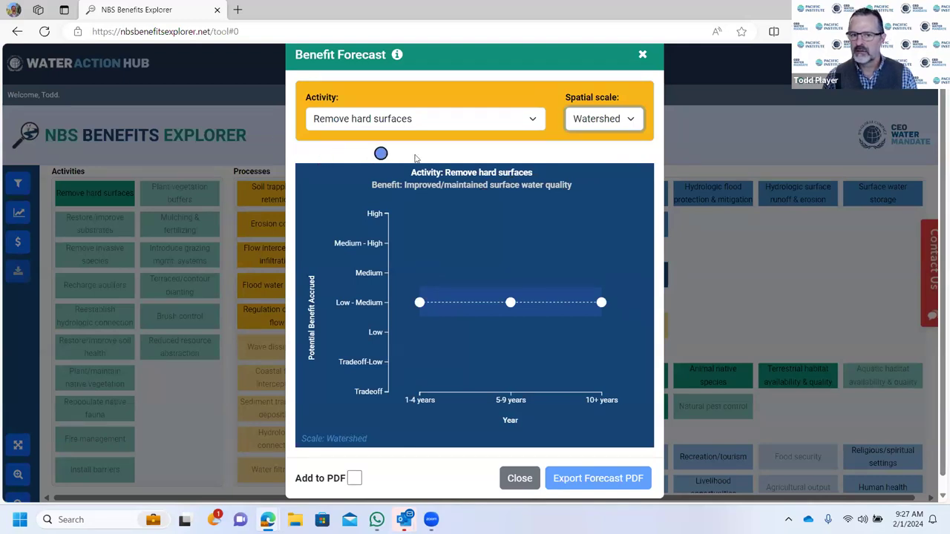
click(584, 117)
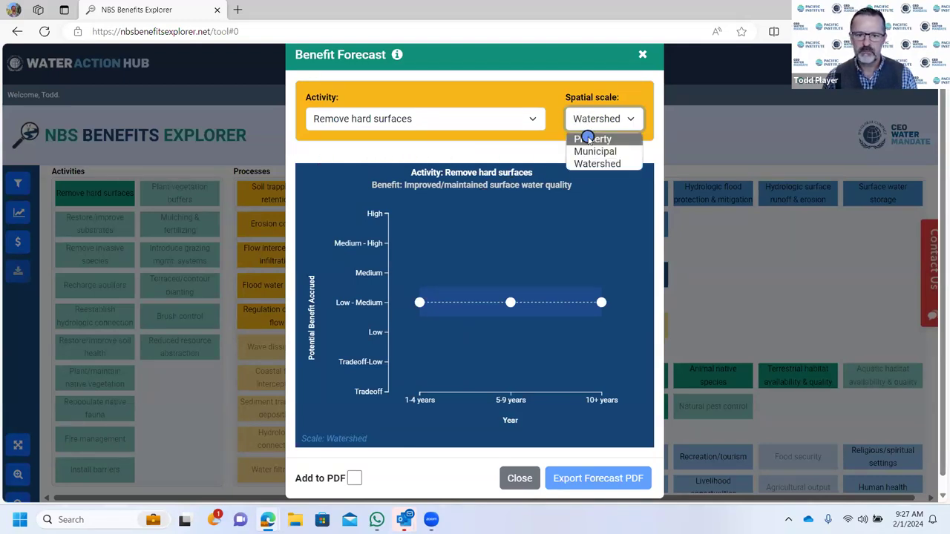
click(591, 139)
View the surface water quality forecasts for Recharge aquifers and Repopulate native fauna, and add the Repopulate native fauna forecast to the PDF.
click(443, 120)
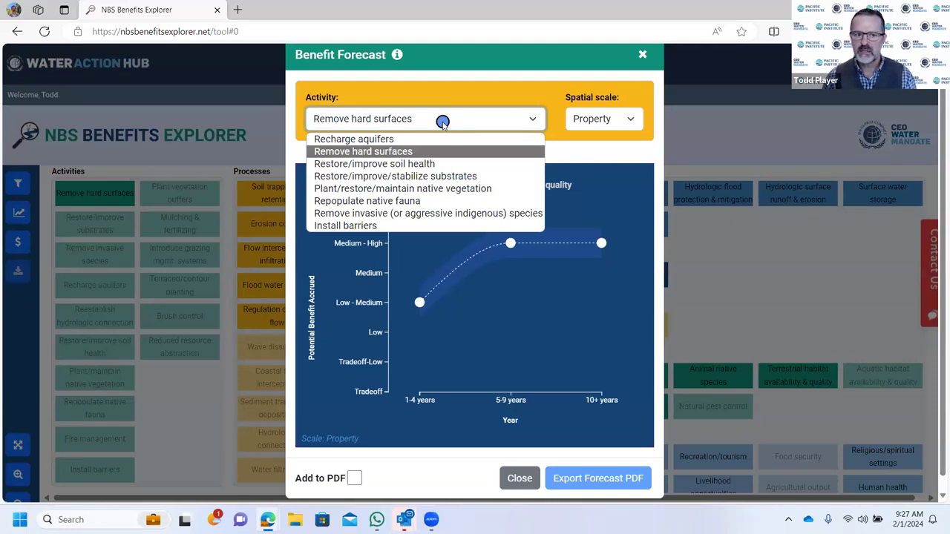
click(418, 140)
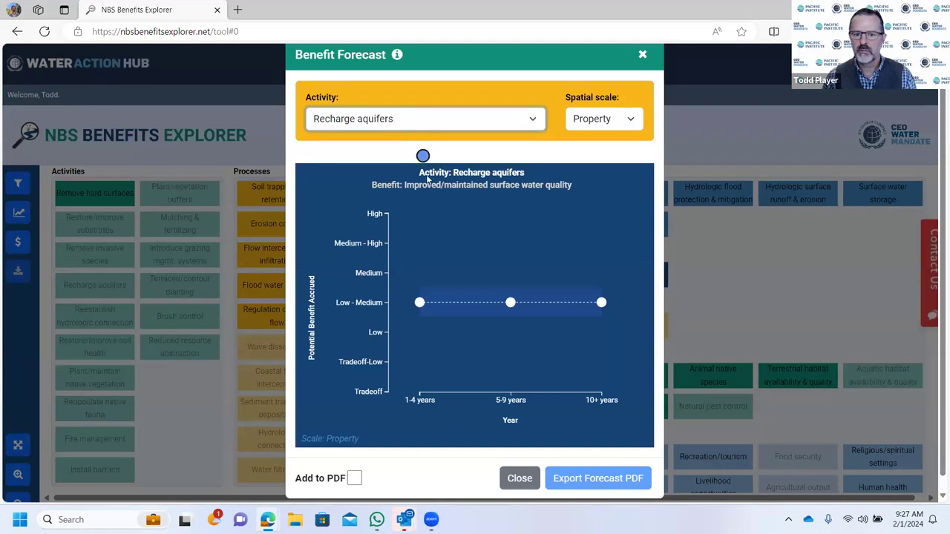
click(446, 120)
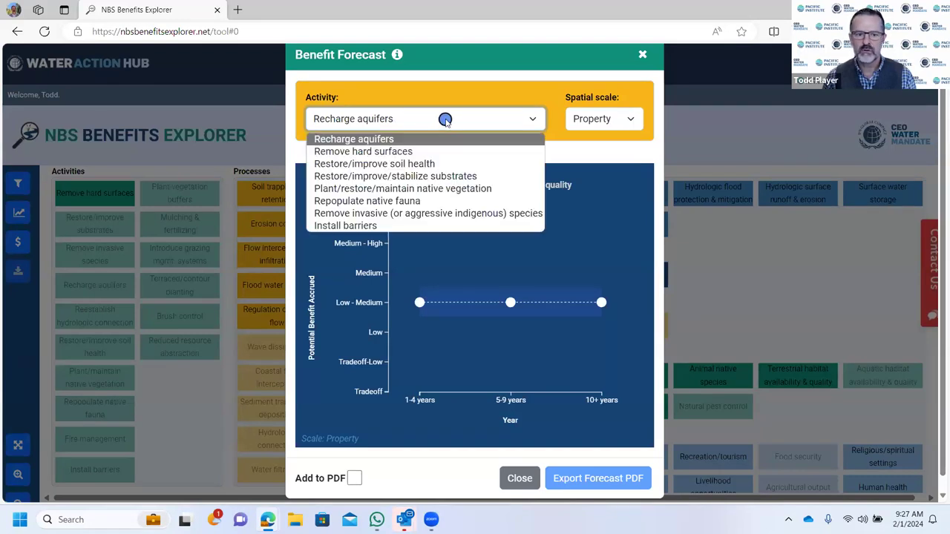
click(394, 201)
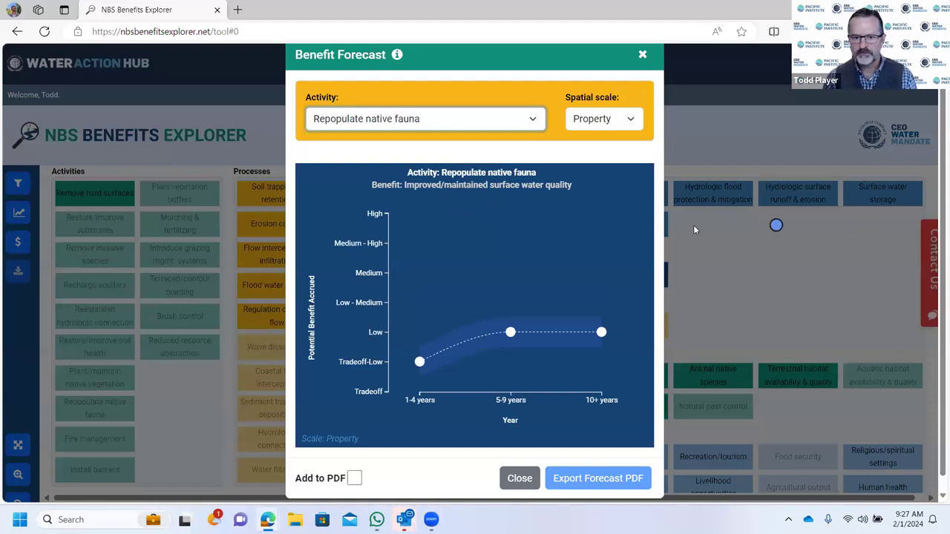
scroll(557, 223, down, 1)
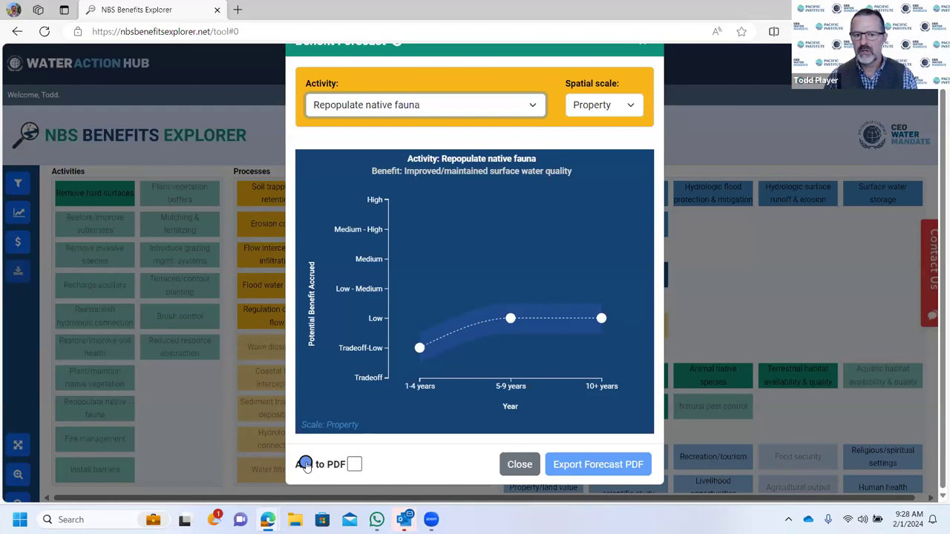
click(350, 465)
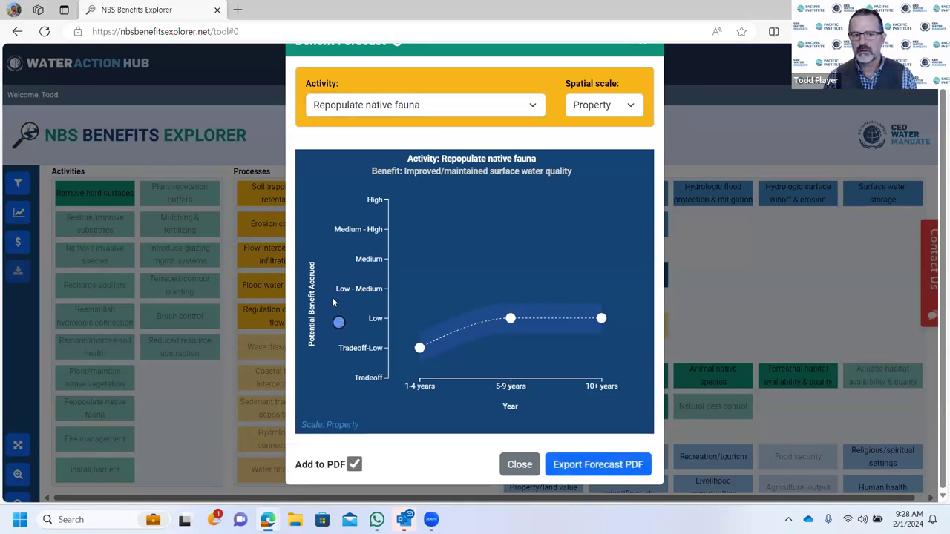
Switch the forecast to the Remove hard surfaces activity, add it to the PDF, and close the forecast.
click(357, 108)
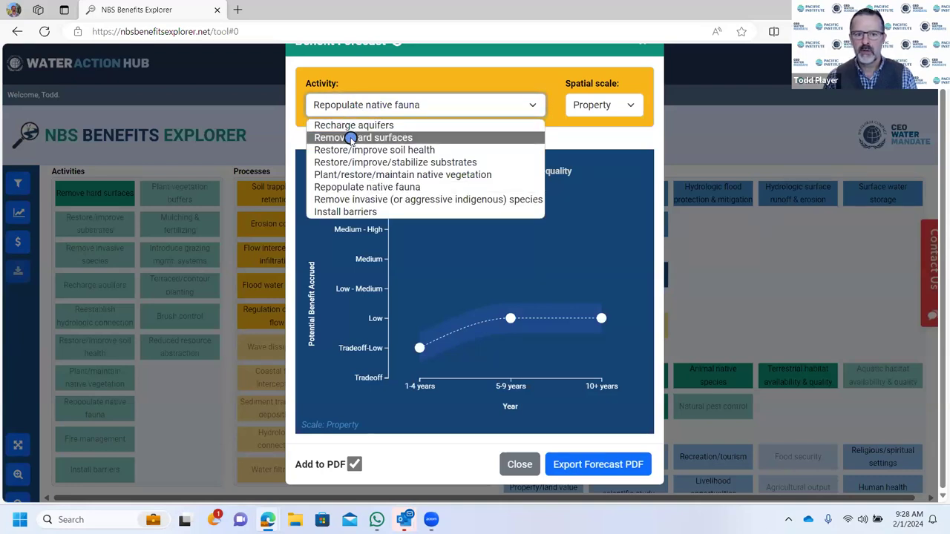
click(359, 138)
click(354, 463)
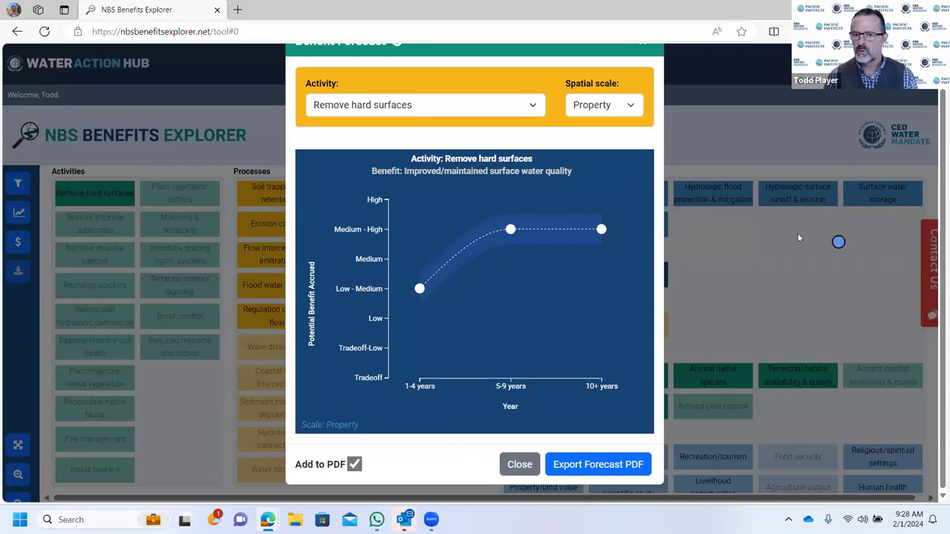
scroll(604, 172, up, 1)
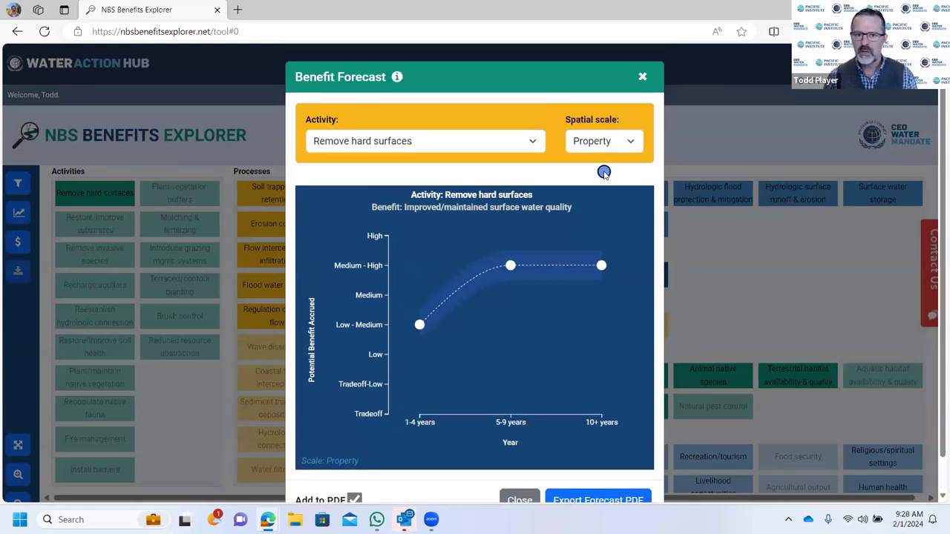
click(644, 79)
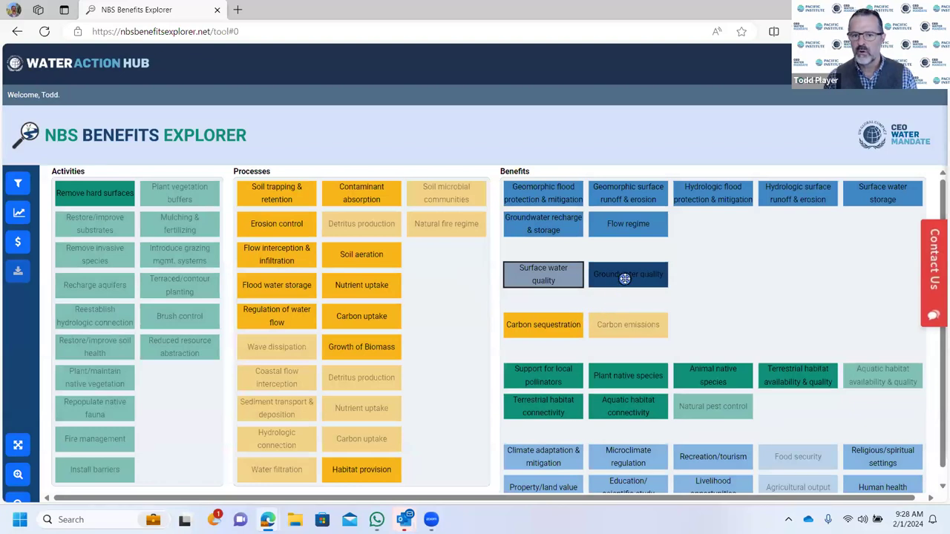
View the benefit forecast for Hydrologic surface runoff & erosion and close it.
click(805, 194)
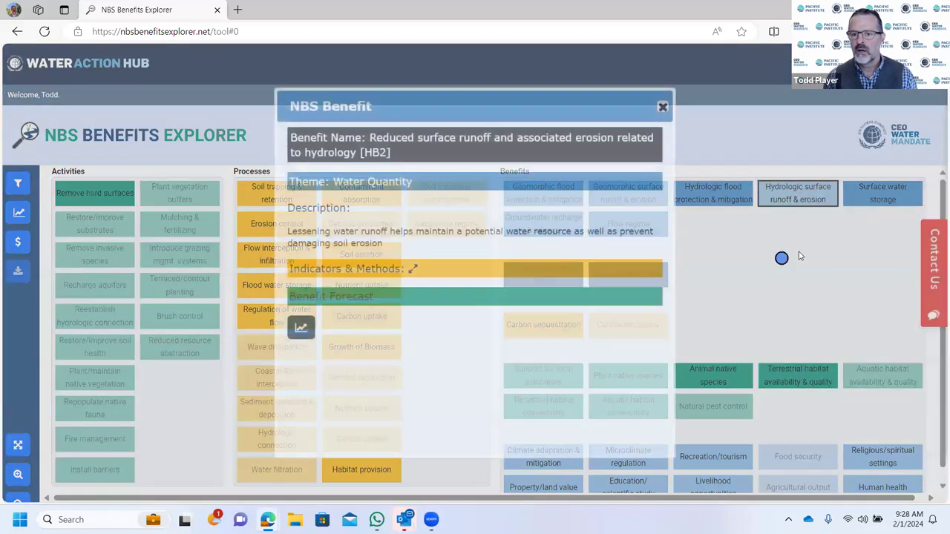
click(301, 332)
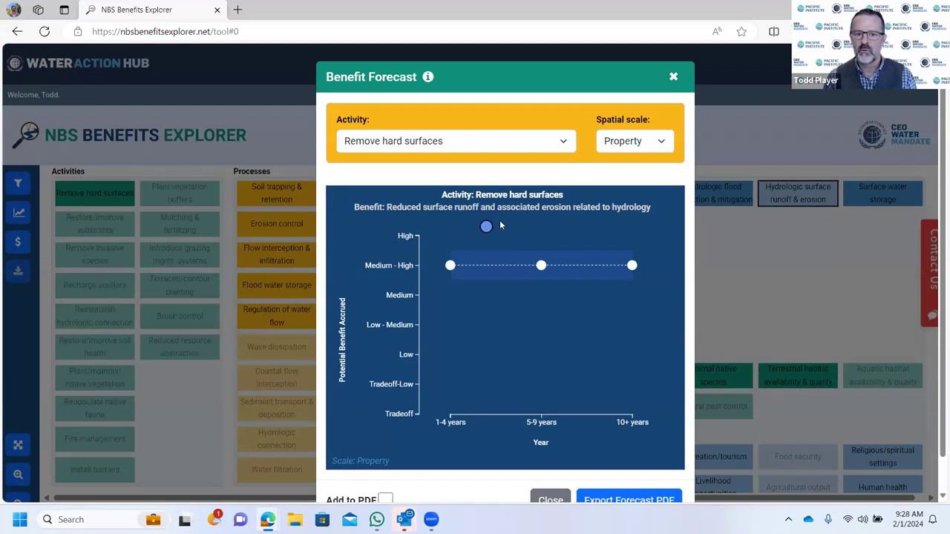
click(674, 79)
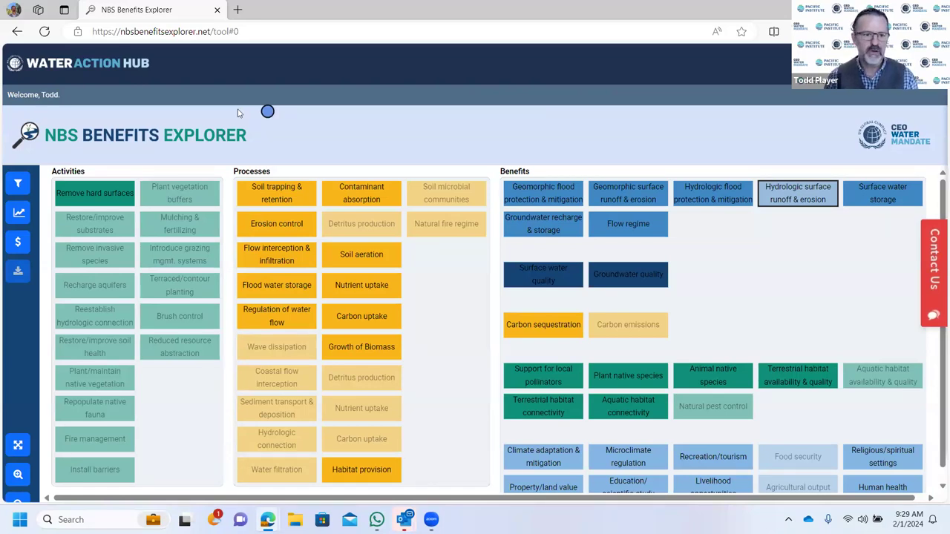
Start a new valuation projection project for Argentina with the Forests habitat type and a size of 10 hectares.
click(15, 238)
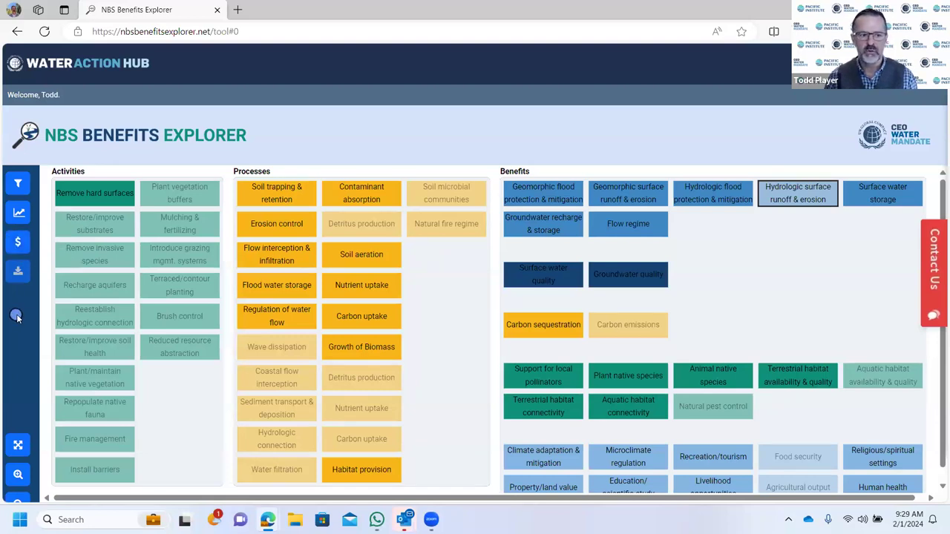
click(18, 245)
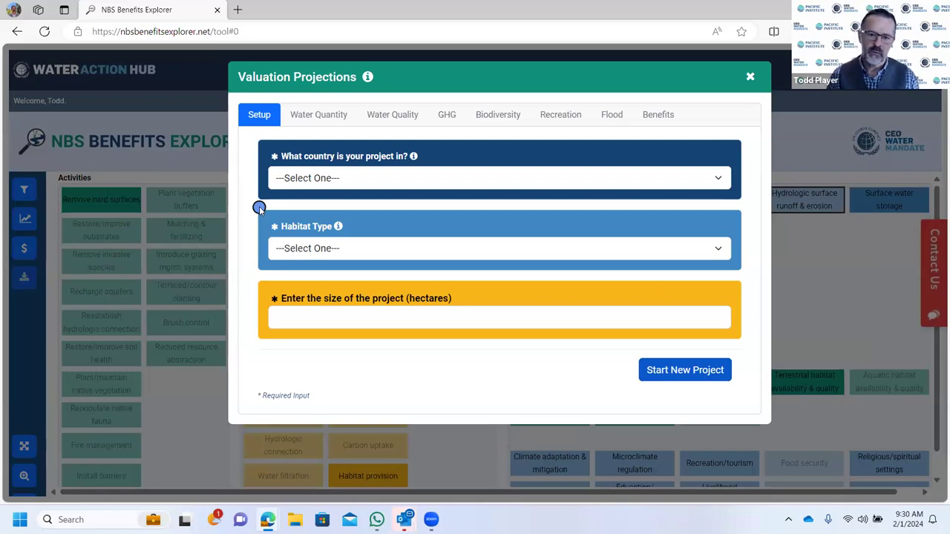
click(292, 178)
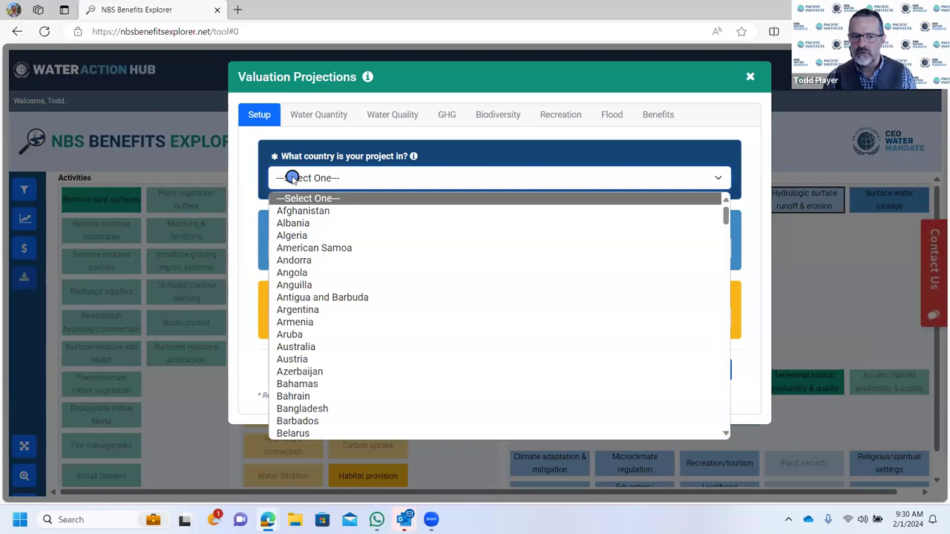
click(306, 312)
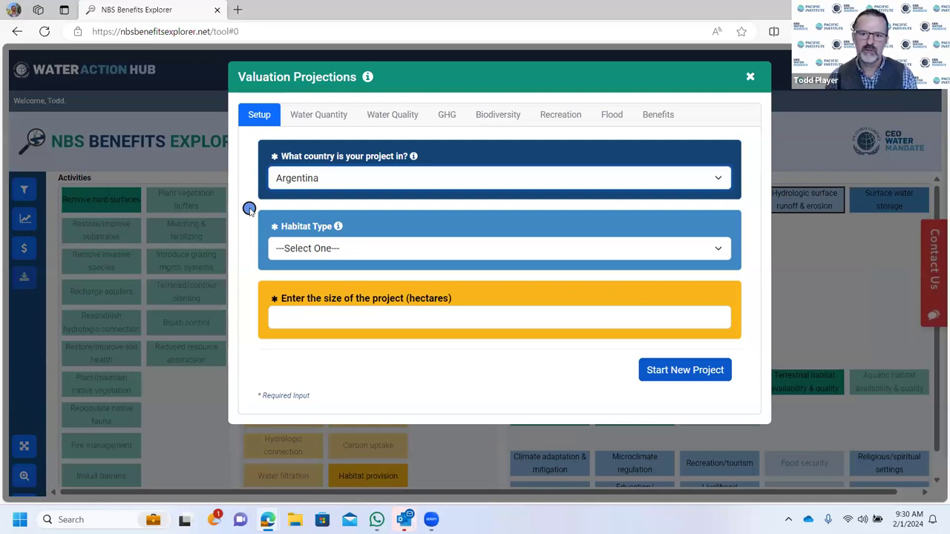
click(287, 254)
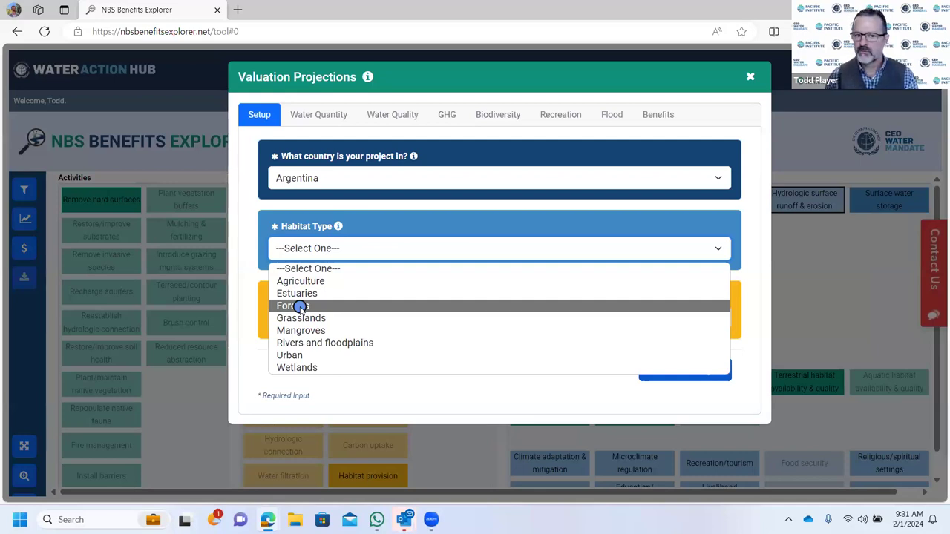
click(299, 306)
click(289, 315)
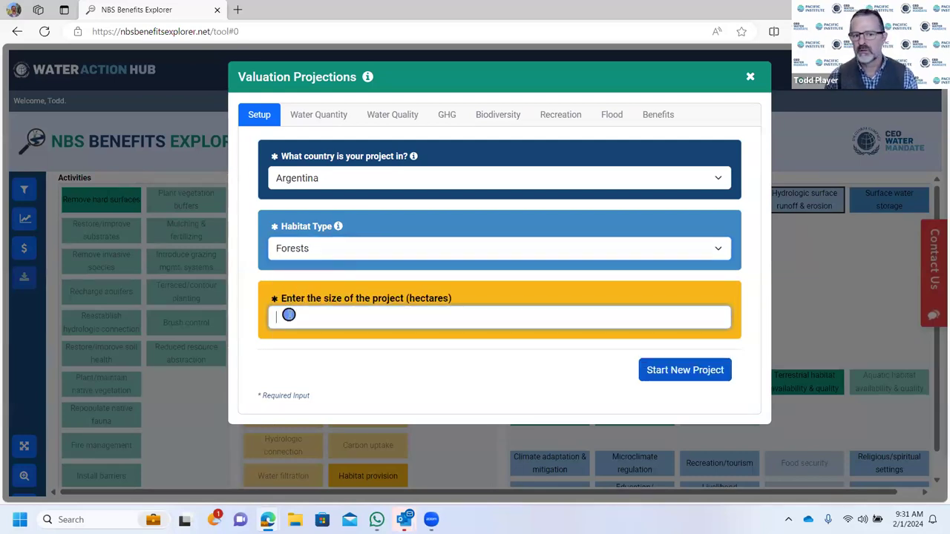
text(10)
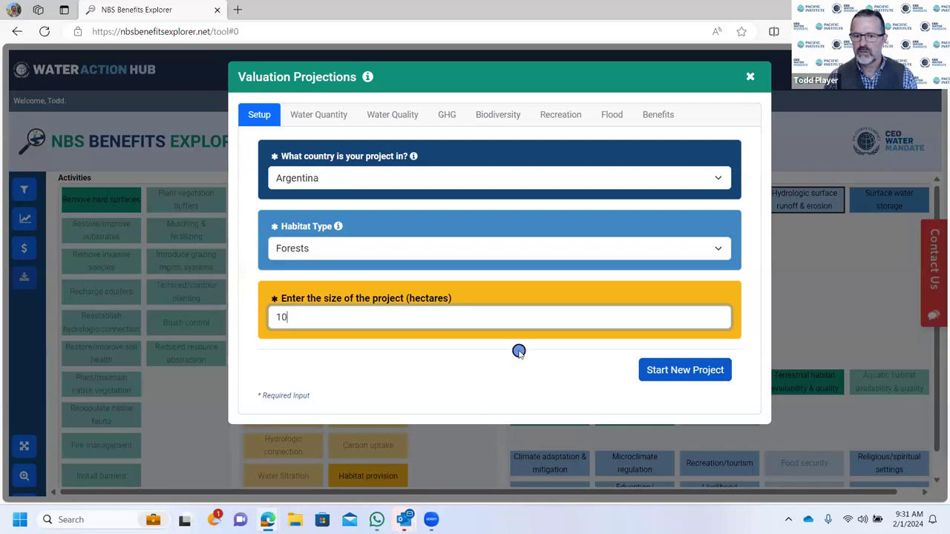
click(684, 371)
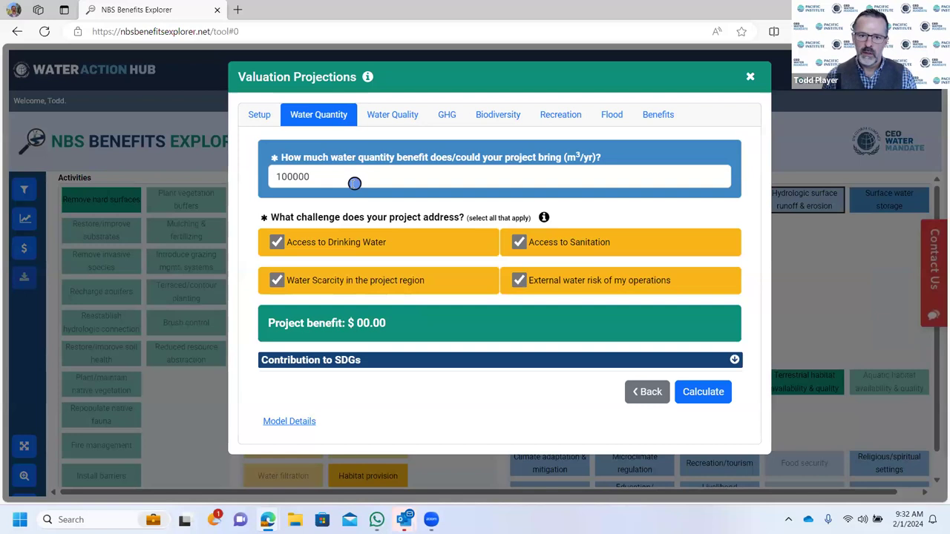
Try clearing the Access to Drinking Water and Water Scarcity in the project region challenges, and select both again.
drag(343, 182, 235, 178)
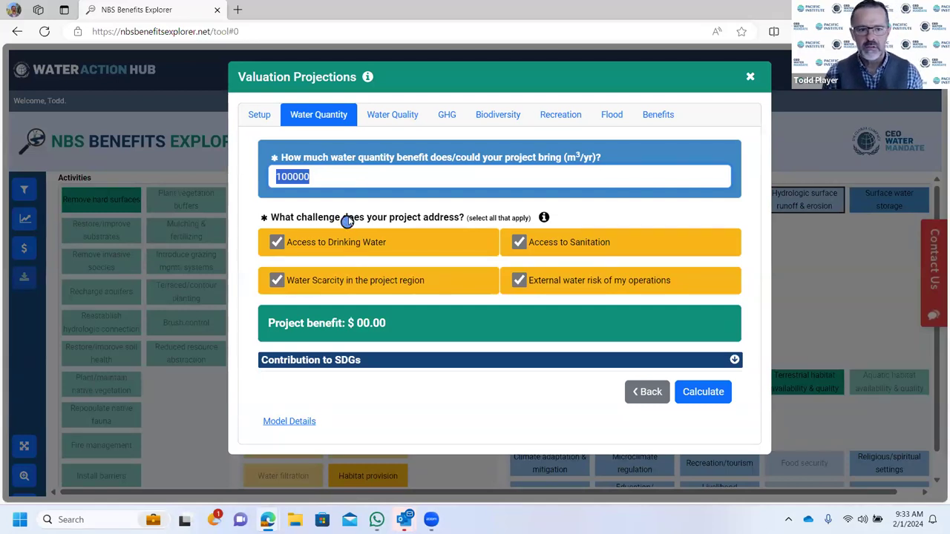
click(325, 242)
click(336, 276)
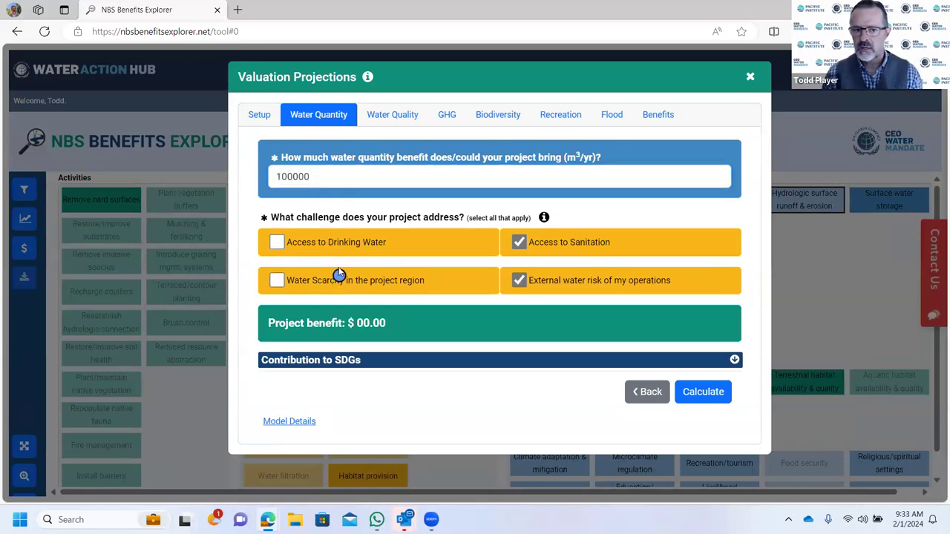
click(341, 245)
click(361, 285)
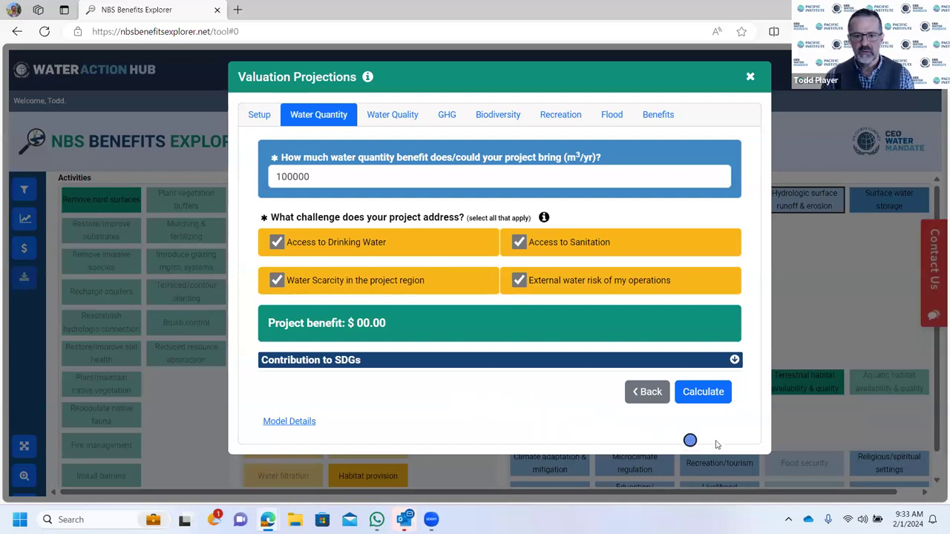
Calculate the water quantity project benefit for 100000 m³/yr with all four challenges selected.
click(707, 395)
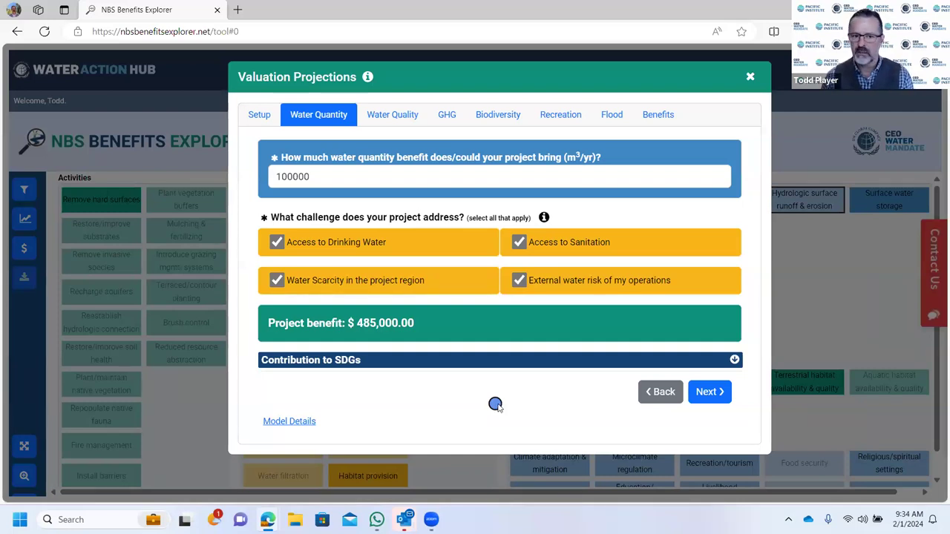
drag(426, 324, 317, 325)
click(393, 390)
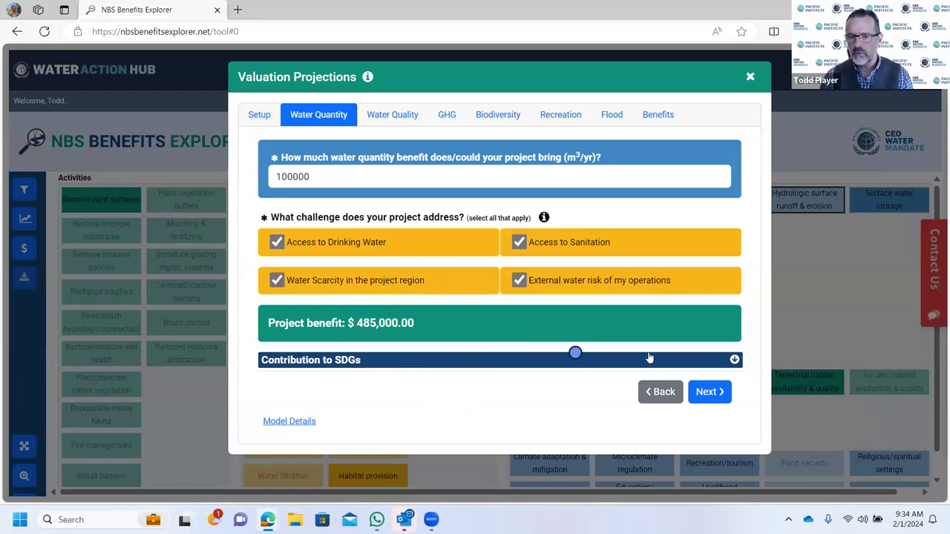
View the SDG contribution breakdown of the water quantity benefit and collapse it.
click(732, 363)
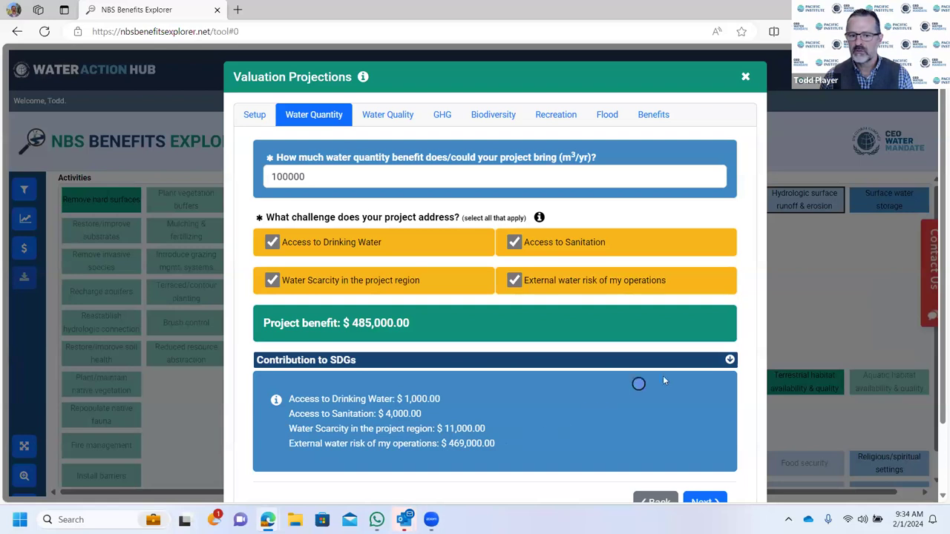
click(727, 361)
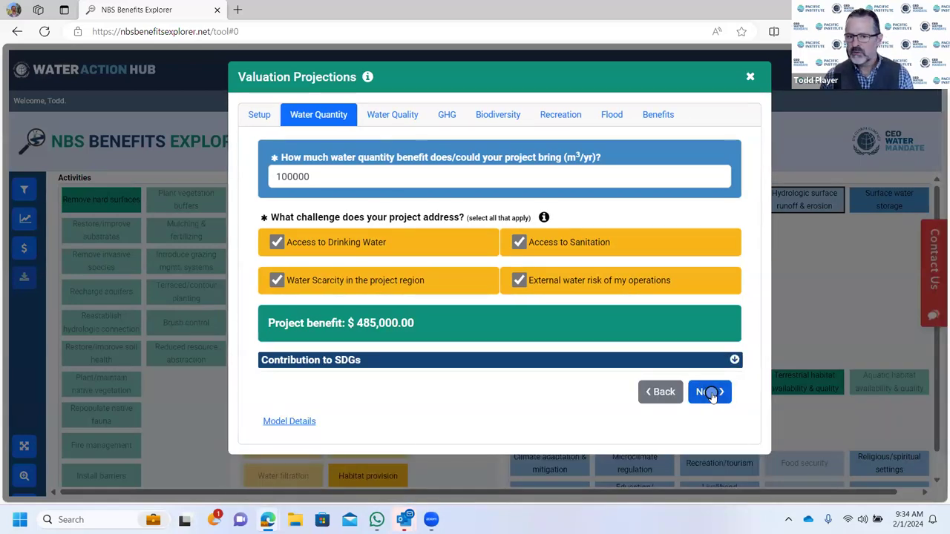
Read the Water Quality model details, and calculate the water quality project benefit for Forests - Restoration with Total N treated.
click(709, 393)
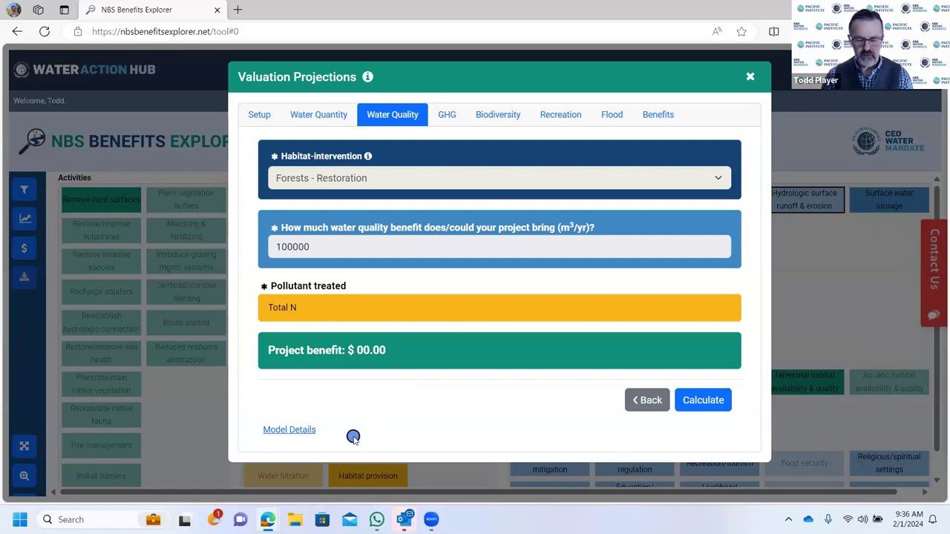
click(301, 432)
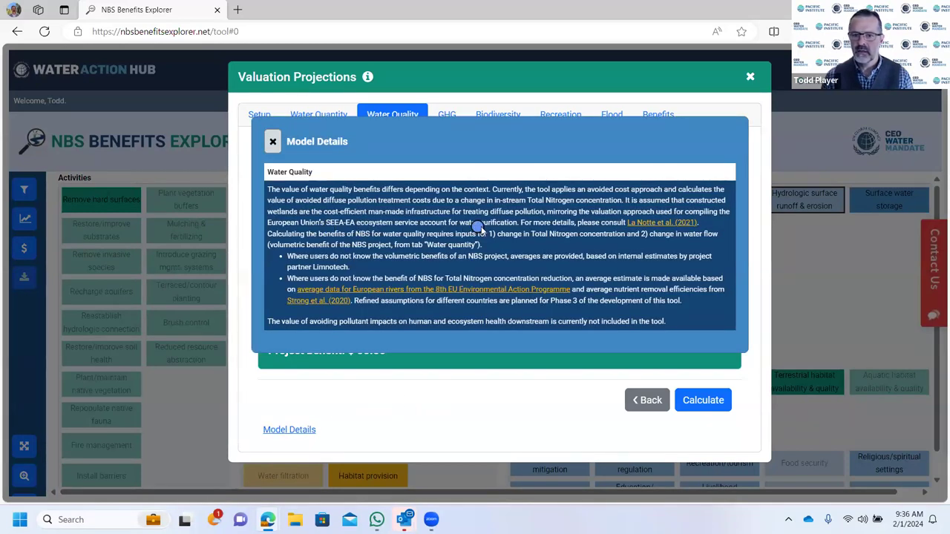
click(274, 143)
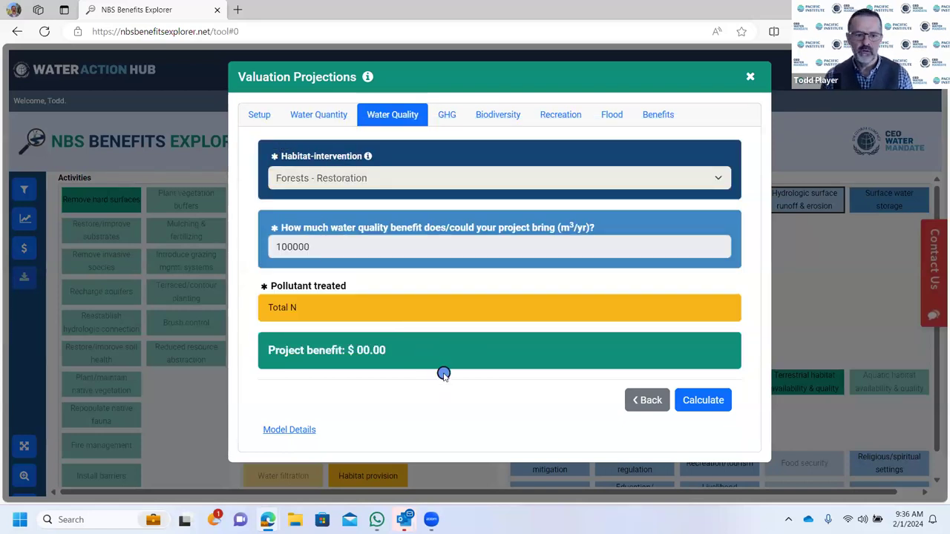
click(702, 401)
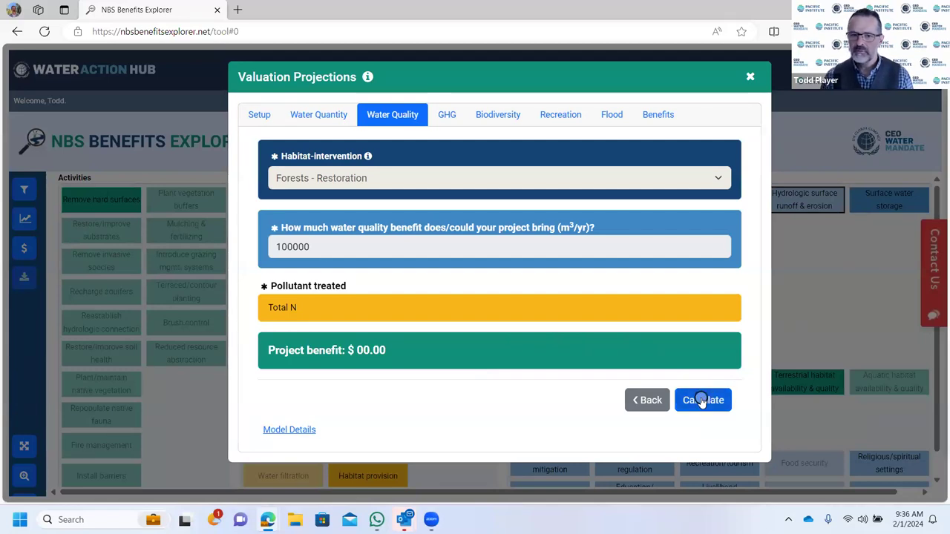
click(702, 401)
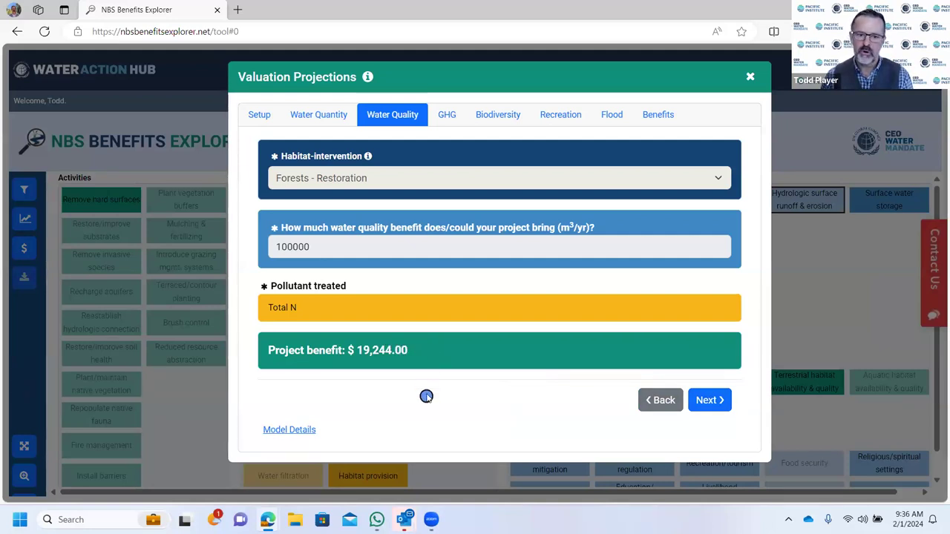
Continue to the GHG valuation and set the climate type to Tropical and the ecological zone to Tropical rainforest.
click(709, 402)
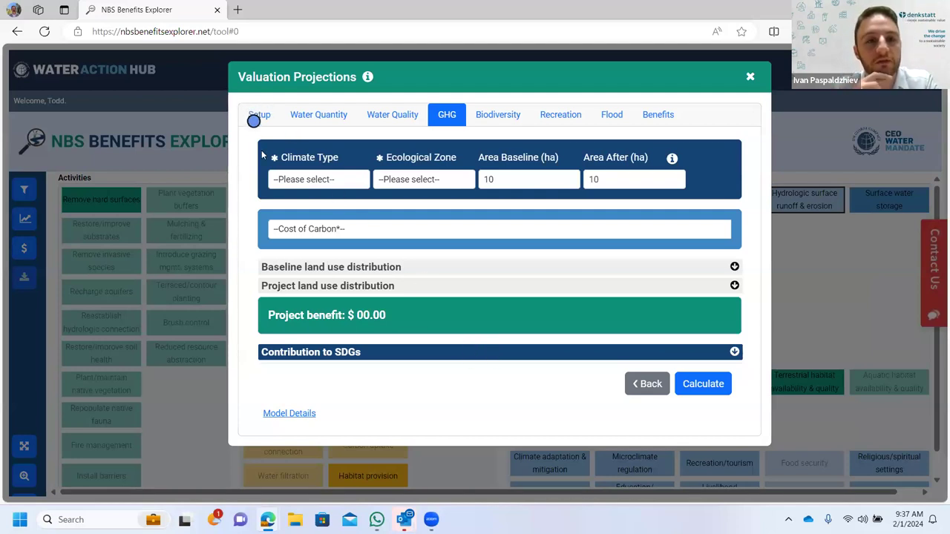
click(286, 183)
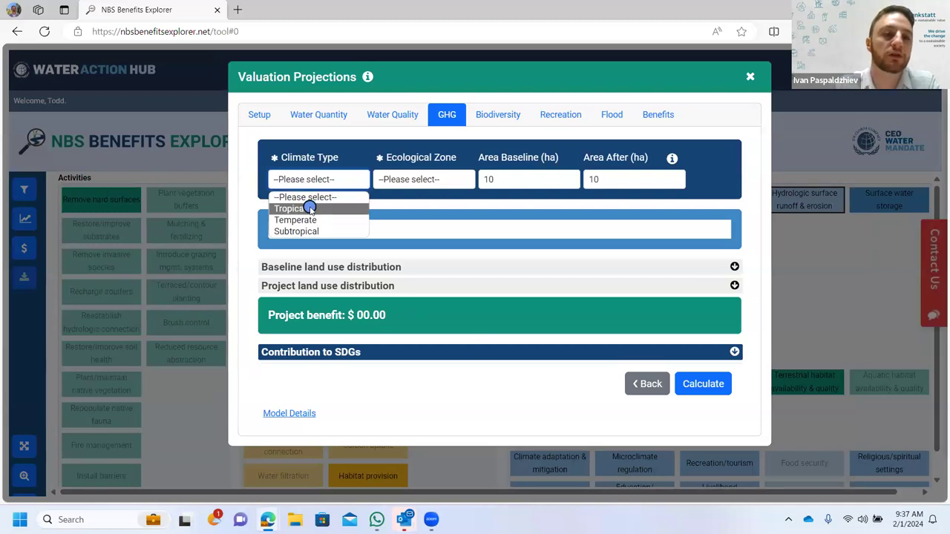
click(311, 210)
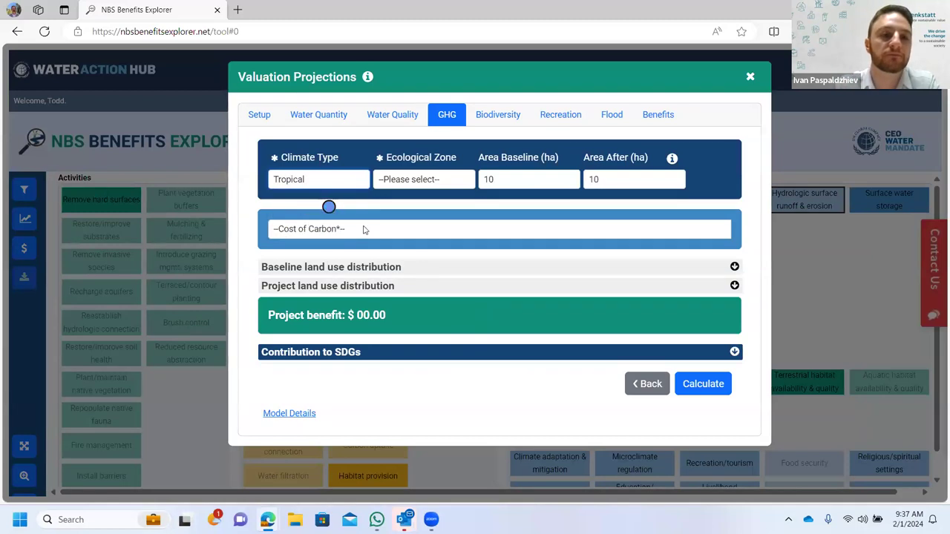
click(447, 181)
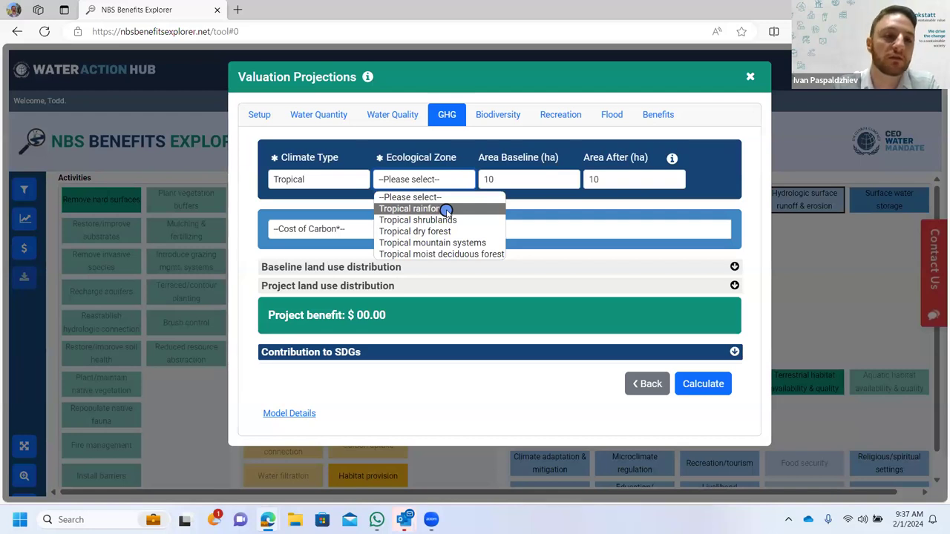
click(445, 209)
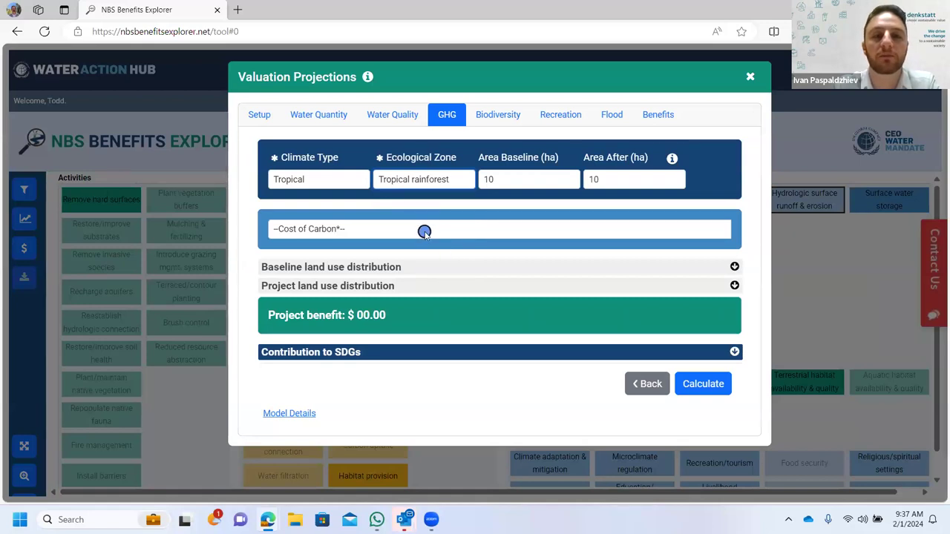
Look through the cost of carbon options without choosing one.
click(423, 230)
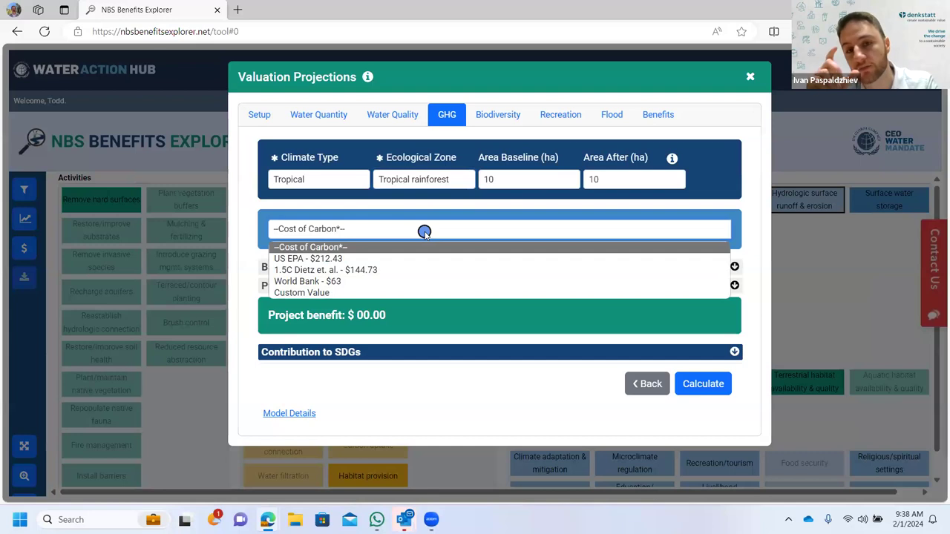
click(424, 231)
click(538, 185)
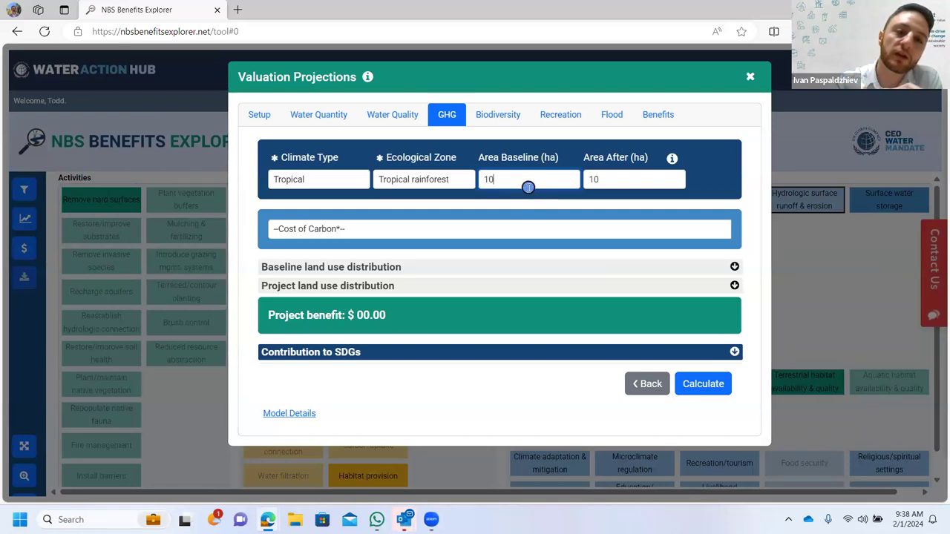
In the baseline land use distribution, set Natural Forest to Secondary ≤20 years with 30% of project area and 10% disturbance.
click(547, 271)
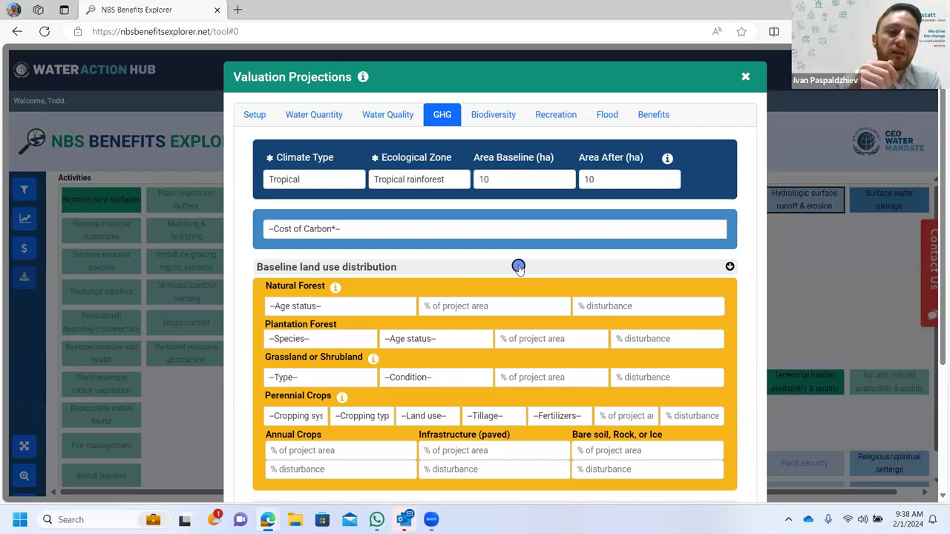
click(339, 307)
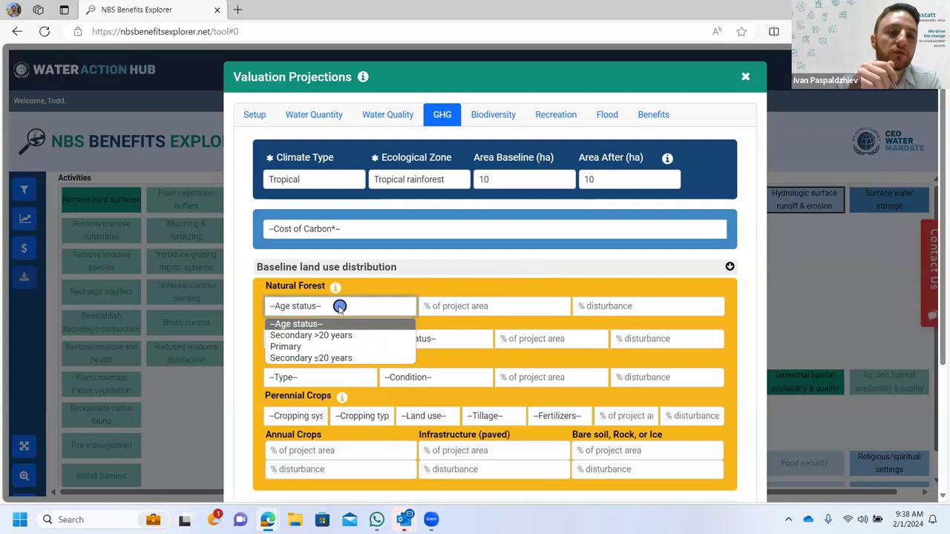
click(327, 359)
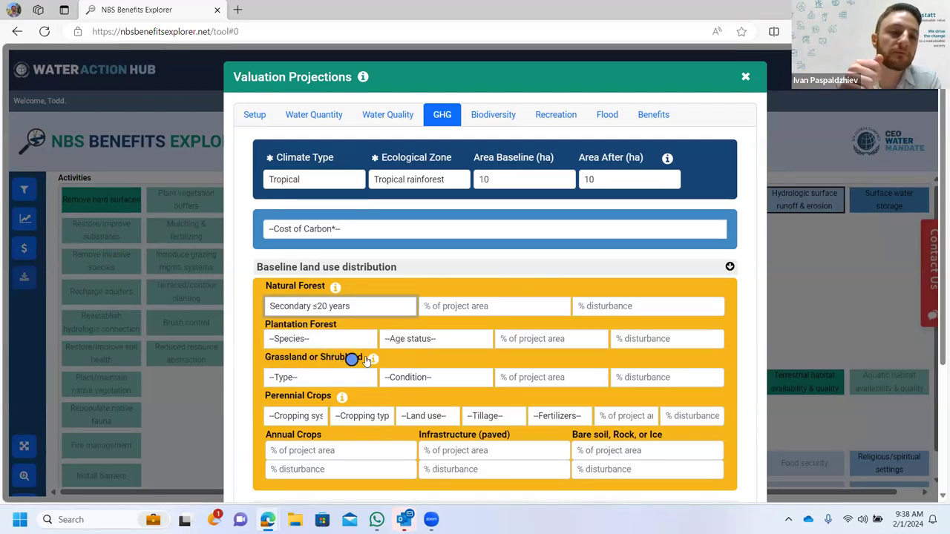
click(433, 304)
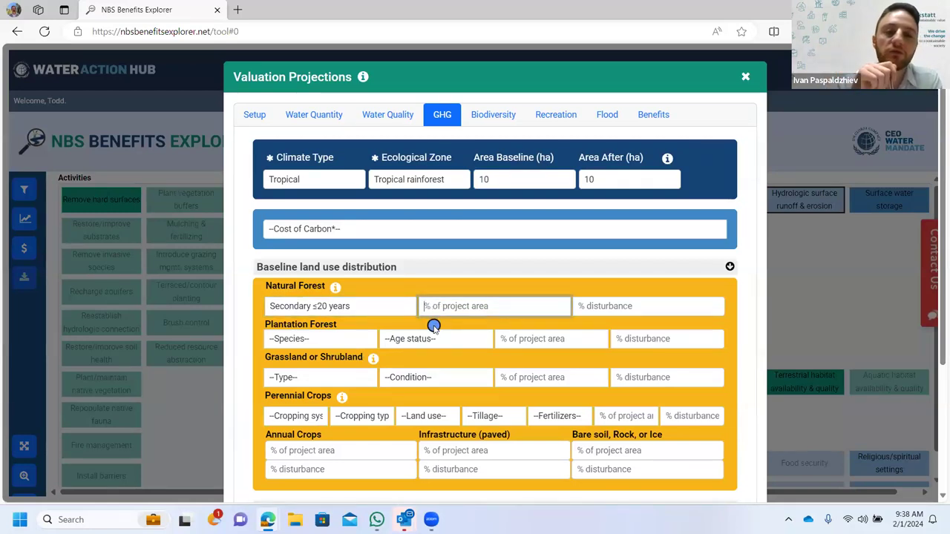
text(30)
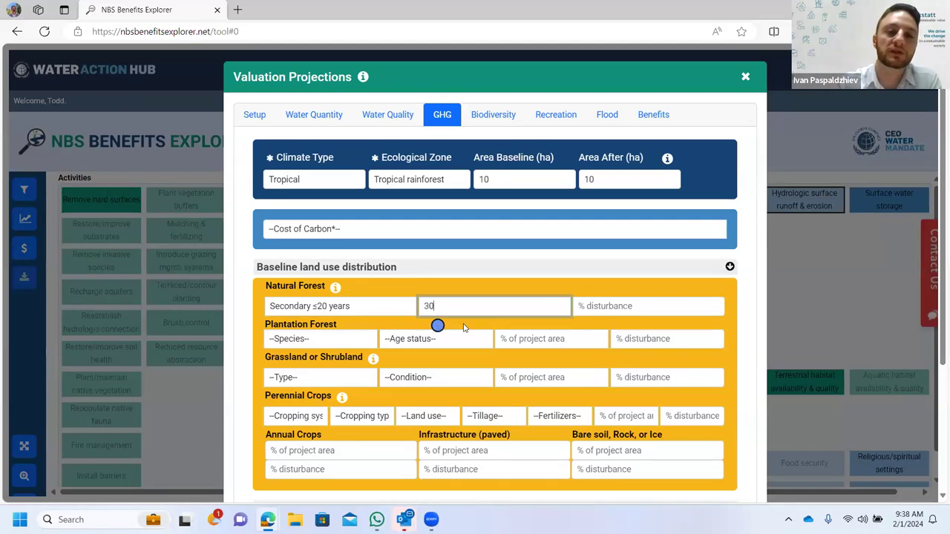
click(614, 310)
text(10)
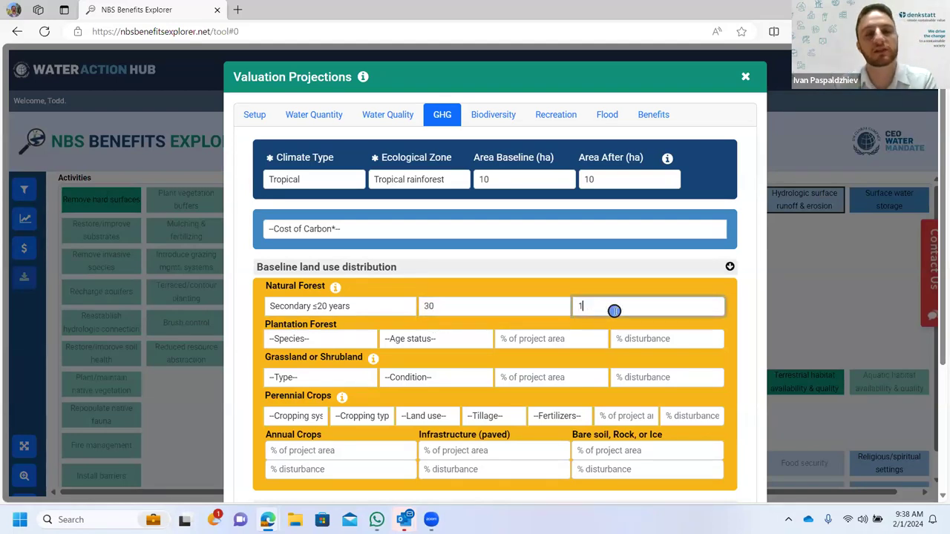
click(489, 290)
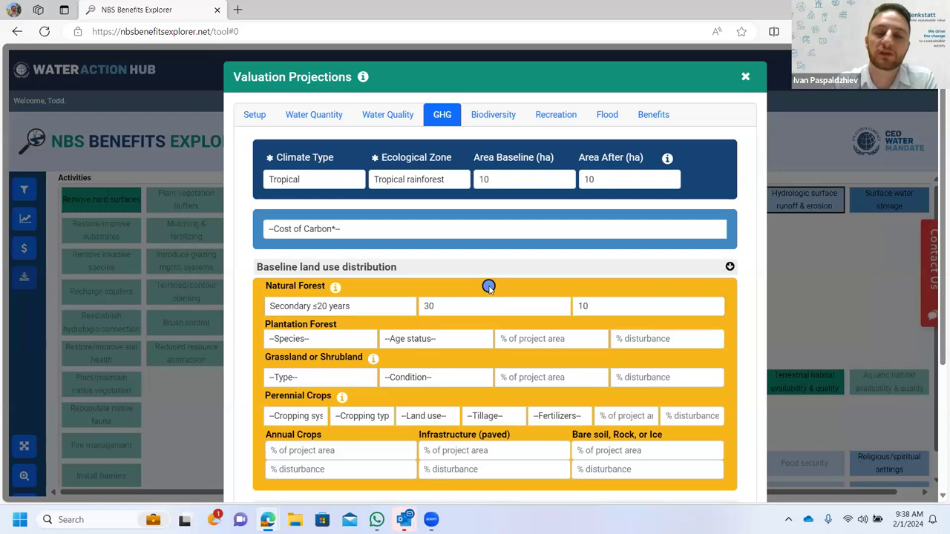
Set the baseline Plantation Forest to Eucalyptus sp., age status Any, with 40% of project area and 10% disturbance.
click(344, 340)
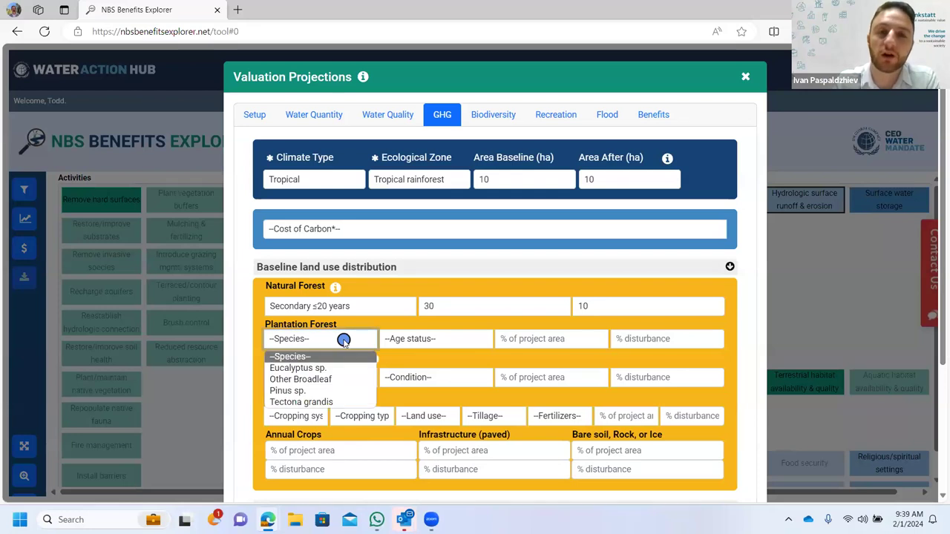
click(338, 367)
click(422, 338)
click(420, 366)
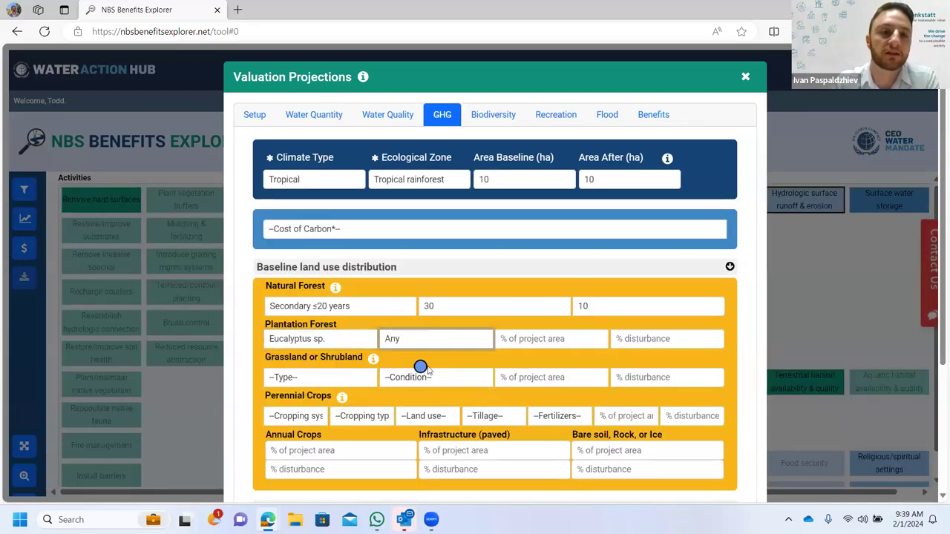
click(540, 341)
text(40)
click(650, 334)
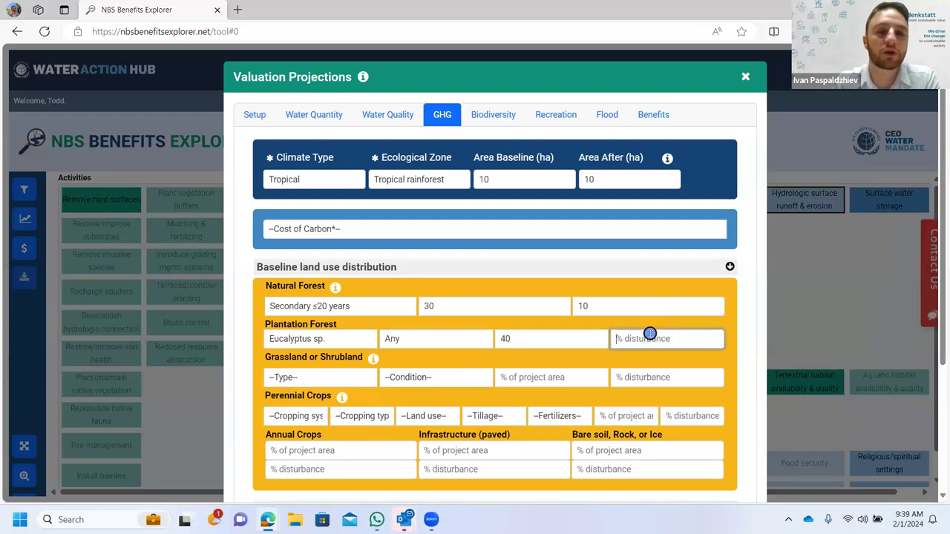
text(10)
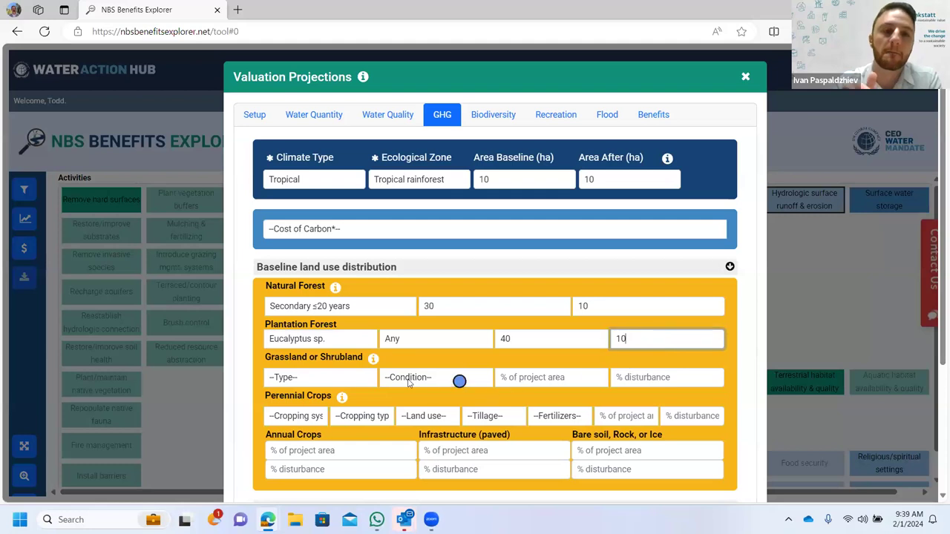
Set the baseline Grassland or Shrubland to Managed, Severely degraded, with 20% of project area and 10% disturbance.
click(353, 378)
click(317, 408)
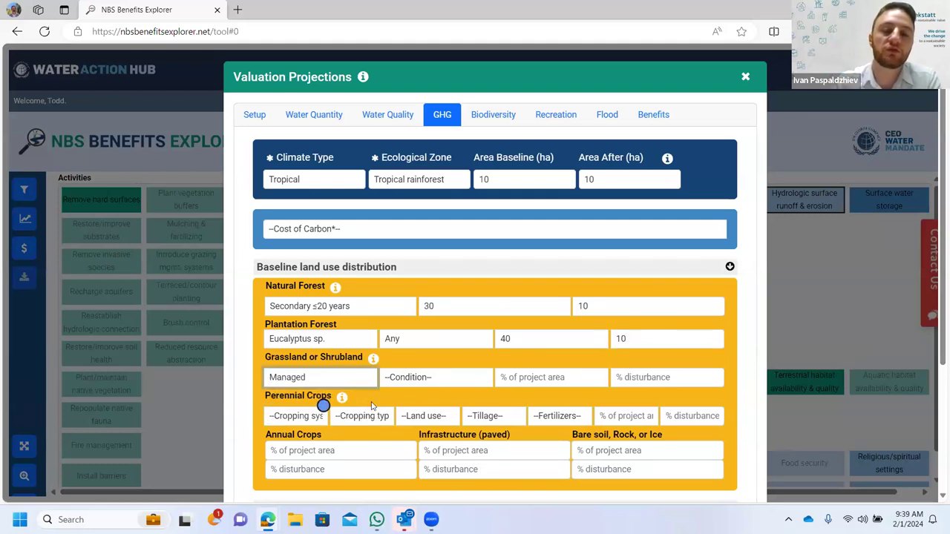
click(414, 379)
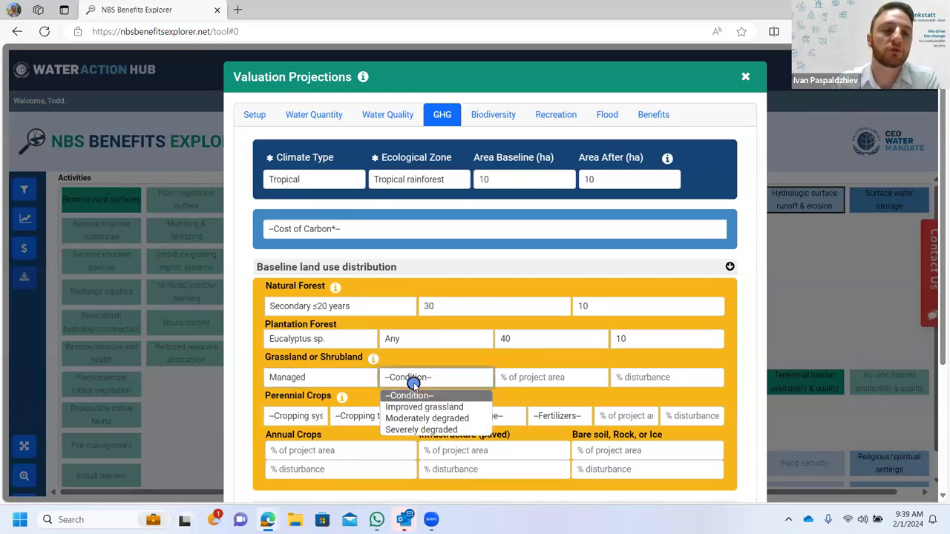
click(419, 433)
click(527, 380)
text(20)
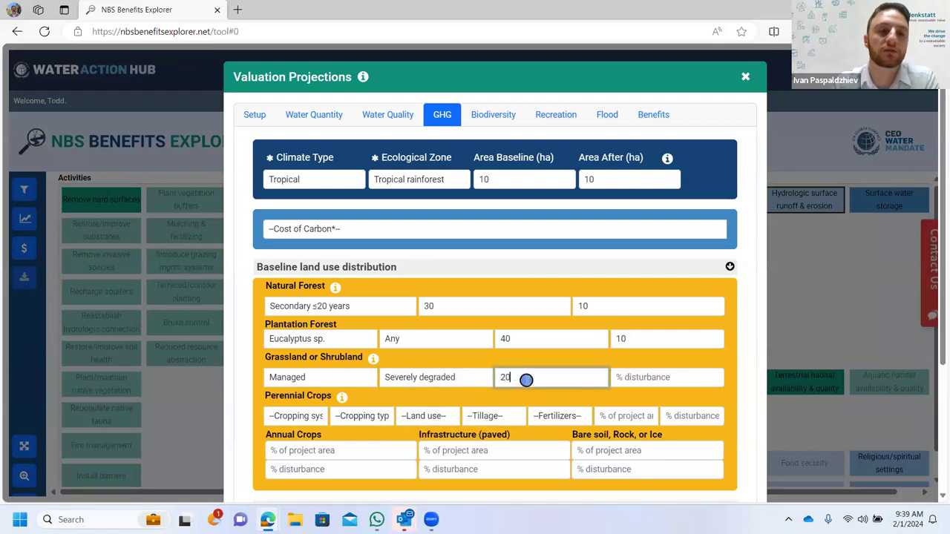
click(659, 378)
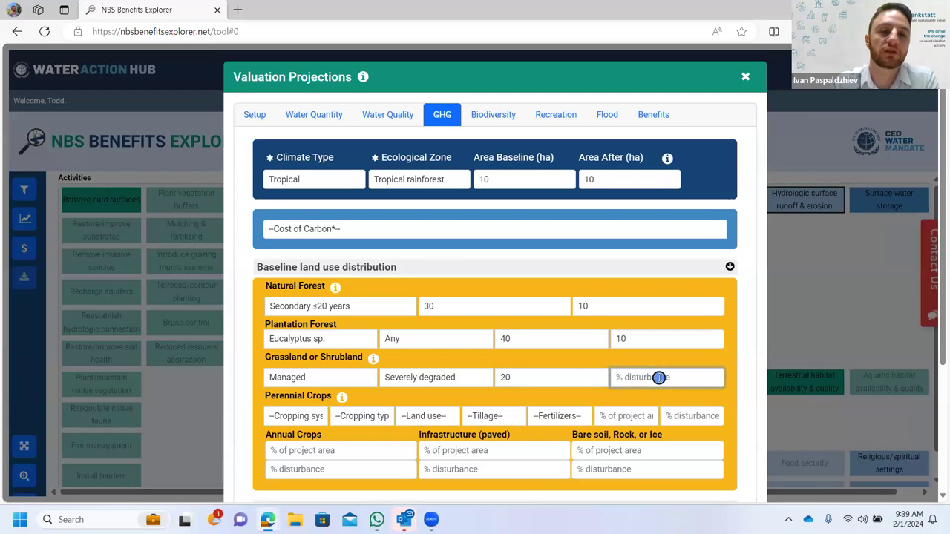
text(10)
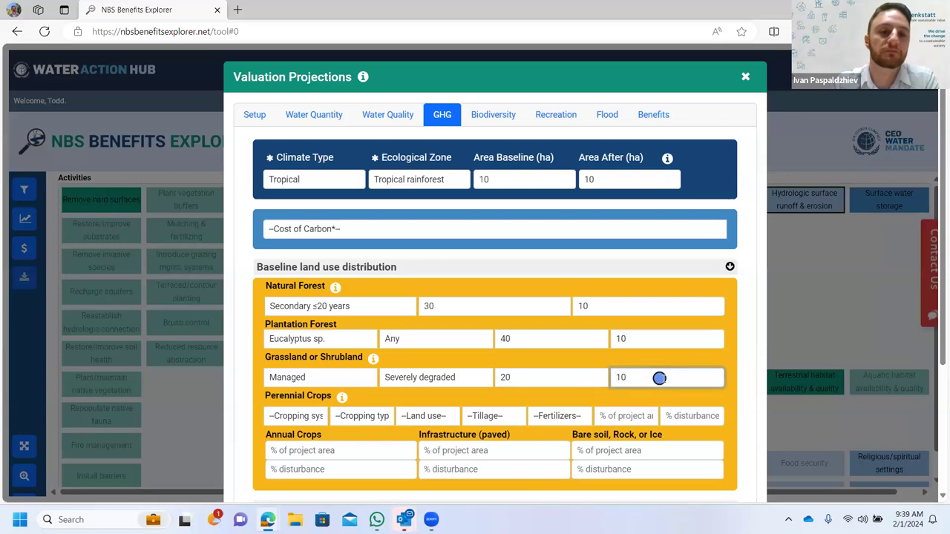
Set the baseline Bare soil, Rock, or Ice to 10% of project area and 0% disturbance.
scroll(651, 390, down, 2)
click(607, 268)
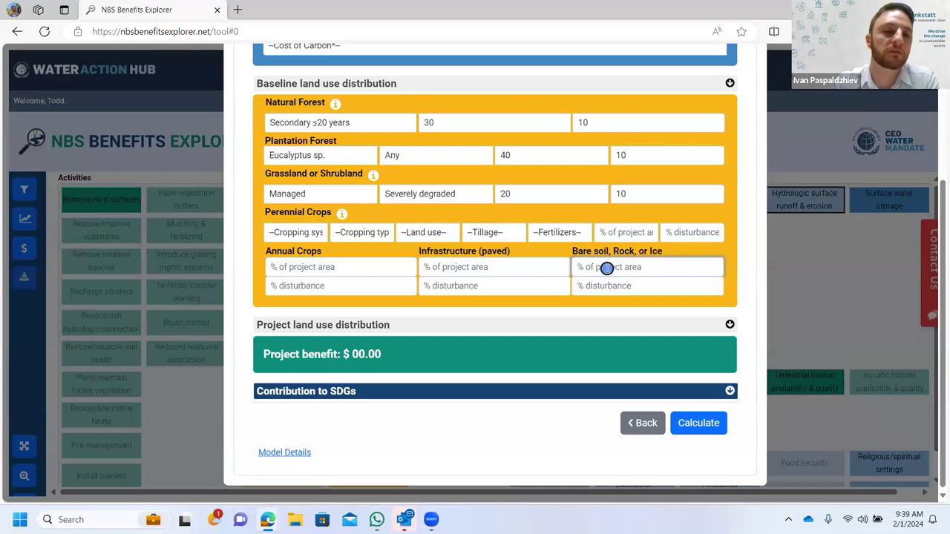
text(10)
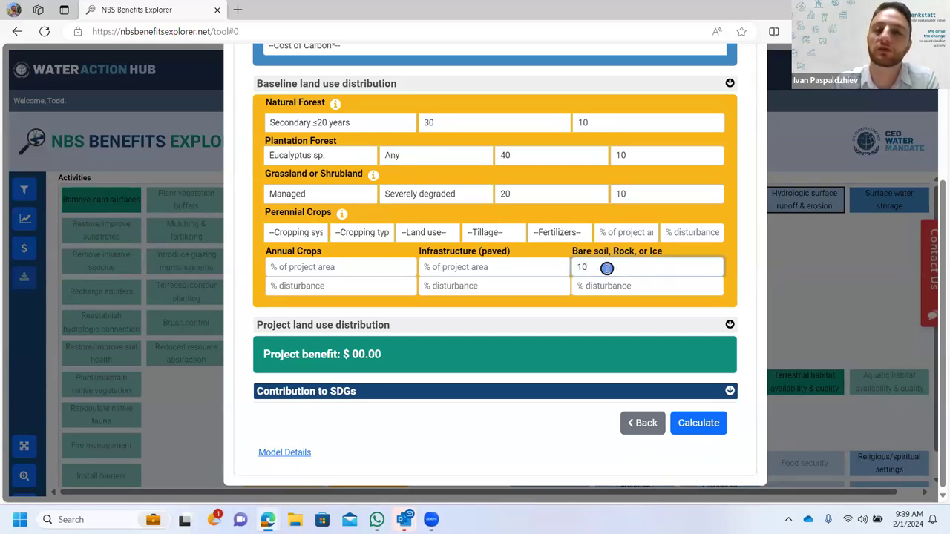
click(597, 286)
text(0)
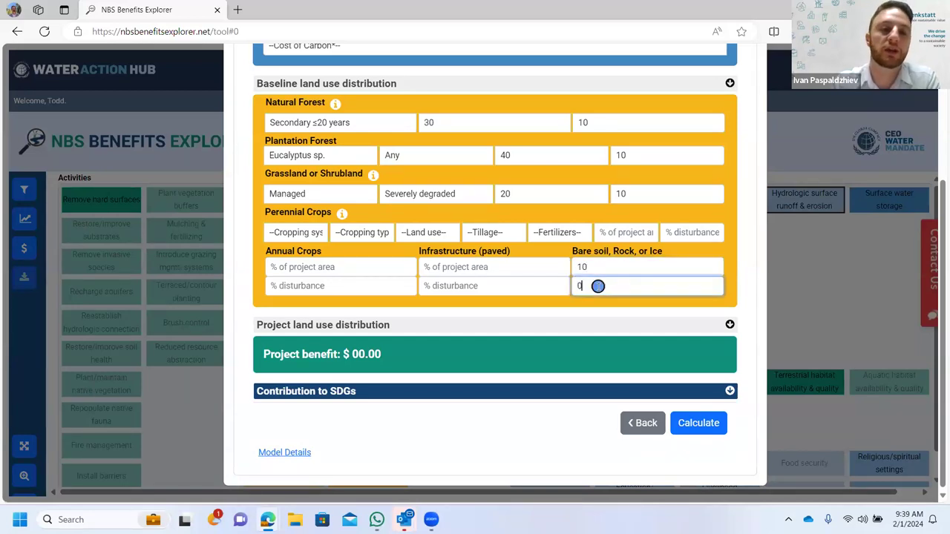
click(527, 254)
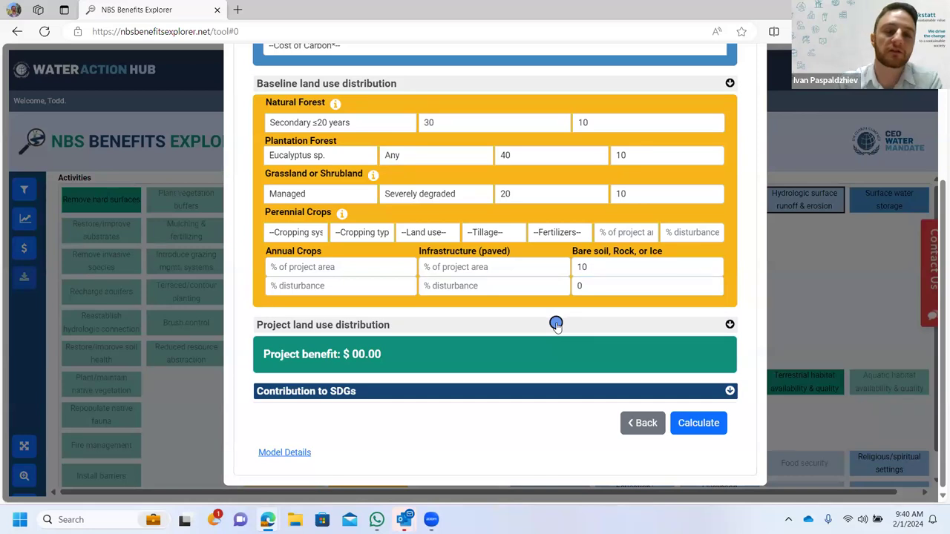
Expand the project land use distribution and set Natural Forest to 50% of project area with 2% disturbance.
click(556, 325)
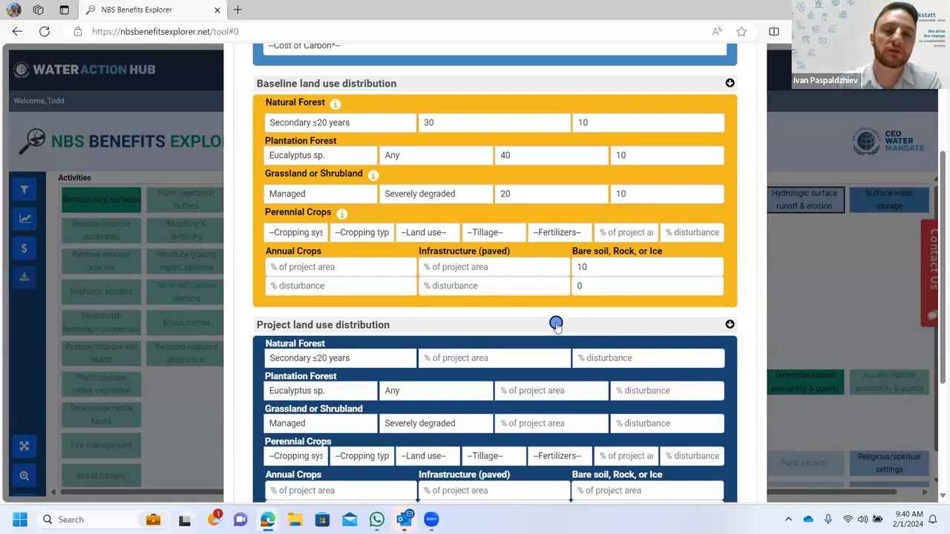
drag(941, 236, 767, 201)
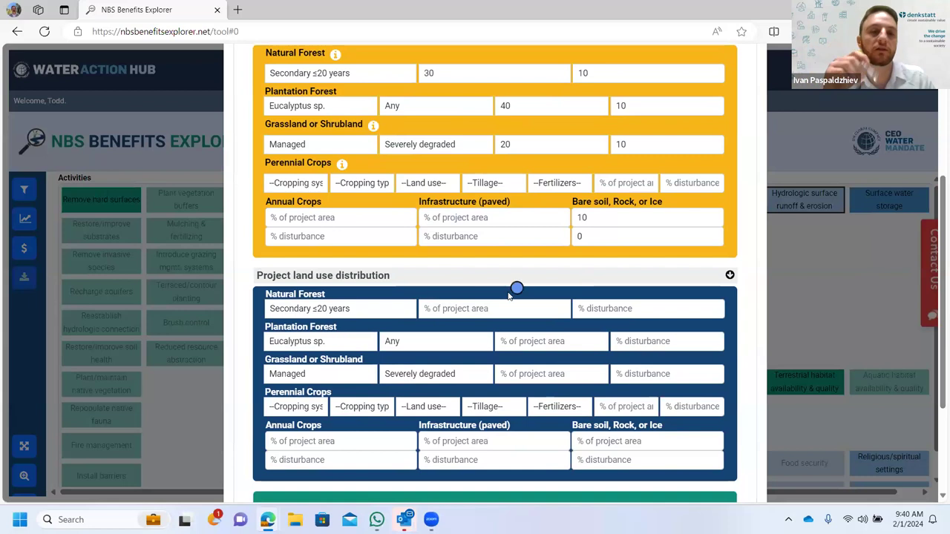
click(472, 304)
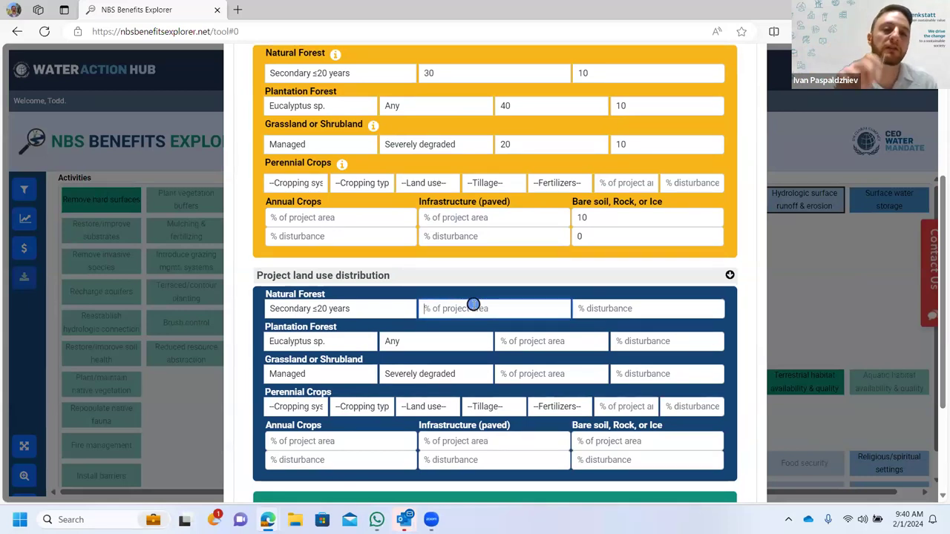
text(50)
key(Tab)
text(2)
Set the project's Plantation Forest to age status Any, with 20% of project area and 2% disturbance.
click(438, 340)
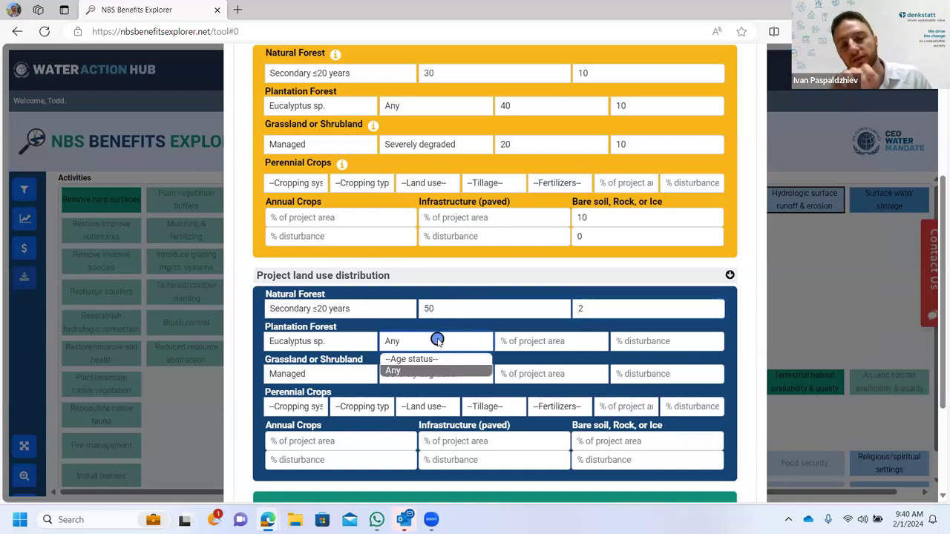
click(434, 369)
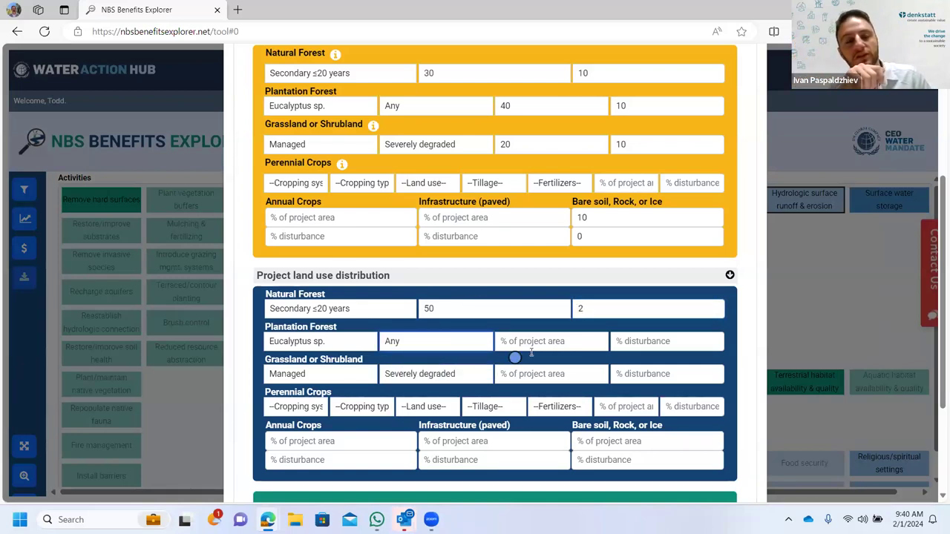
click(536, 340)
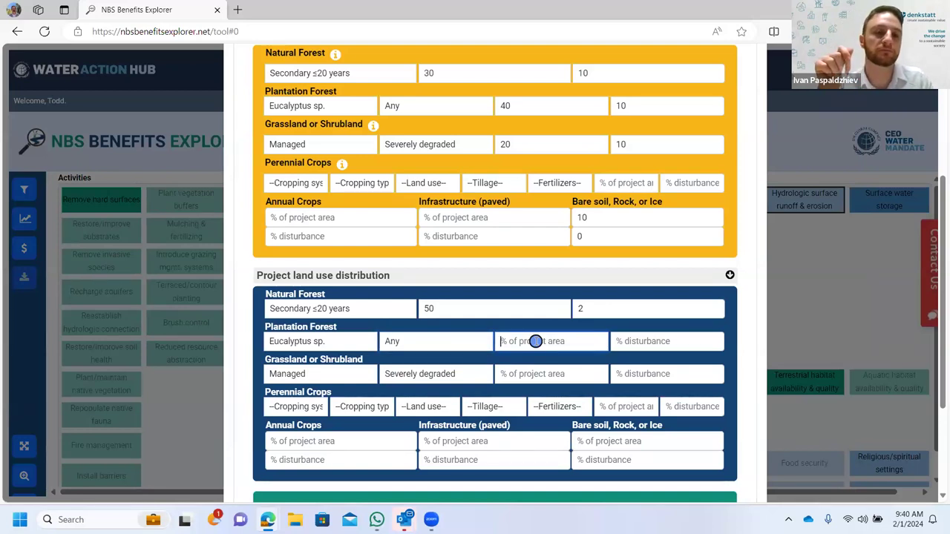
text(20)
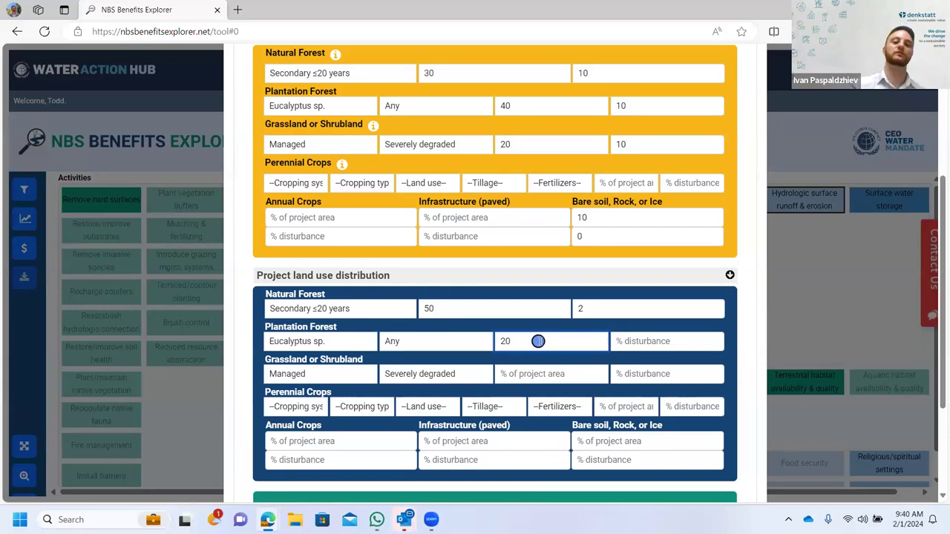
click(663, 341)
text(2)
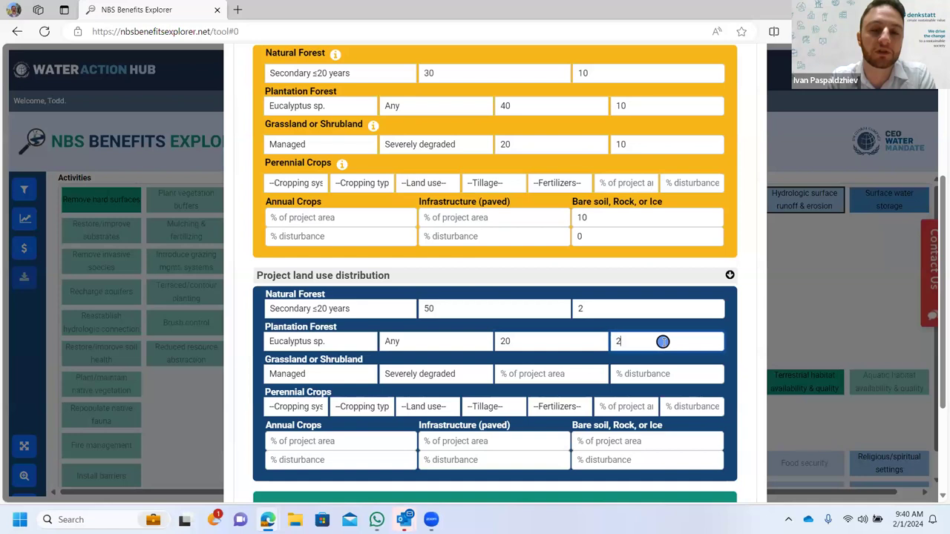
Set the project's Grassland or Shrubland to Improved grassland, with 20% of project area and 2% disturbance.
click(453, 374)
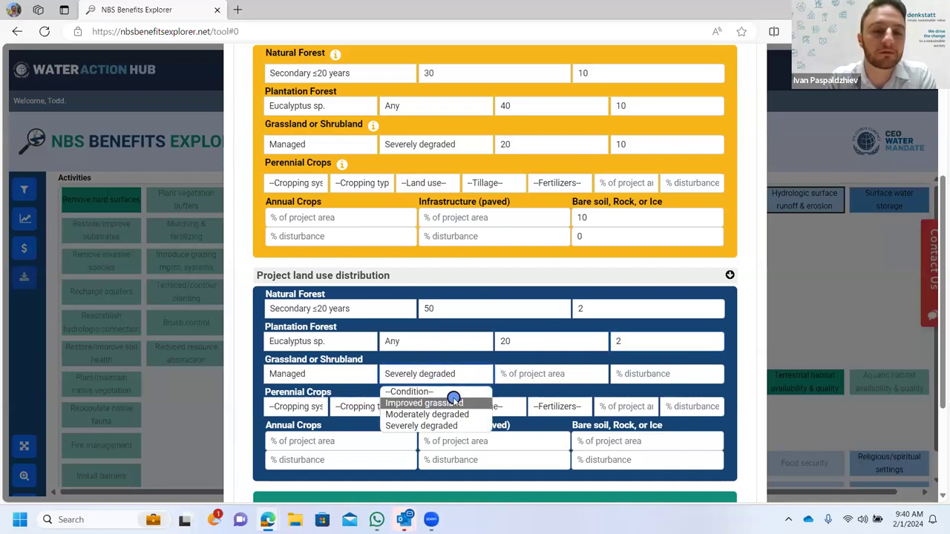
click(453, 402)
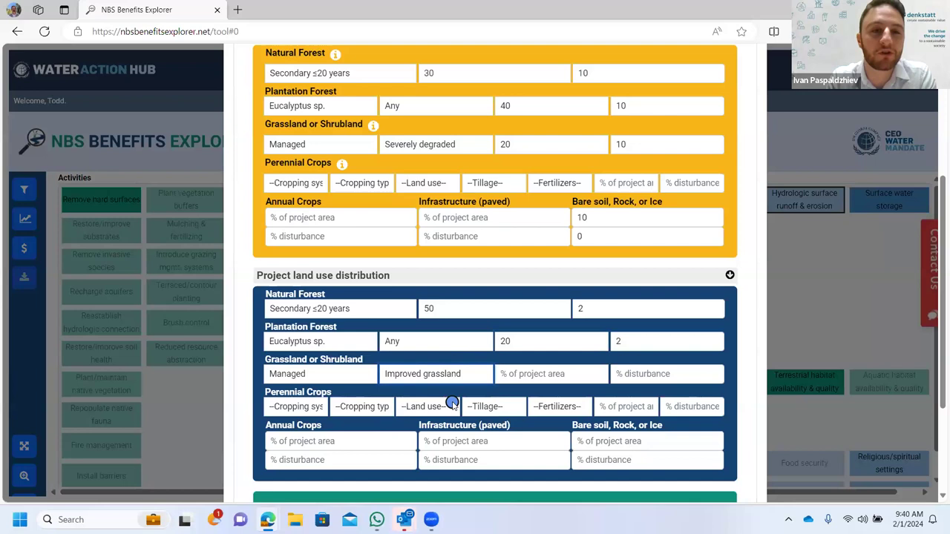
click(527, 376)
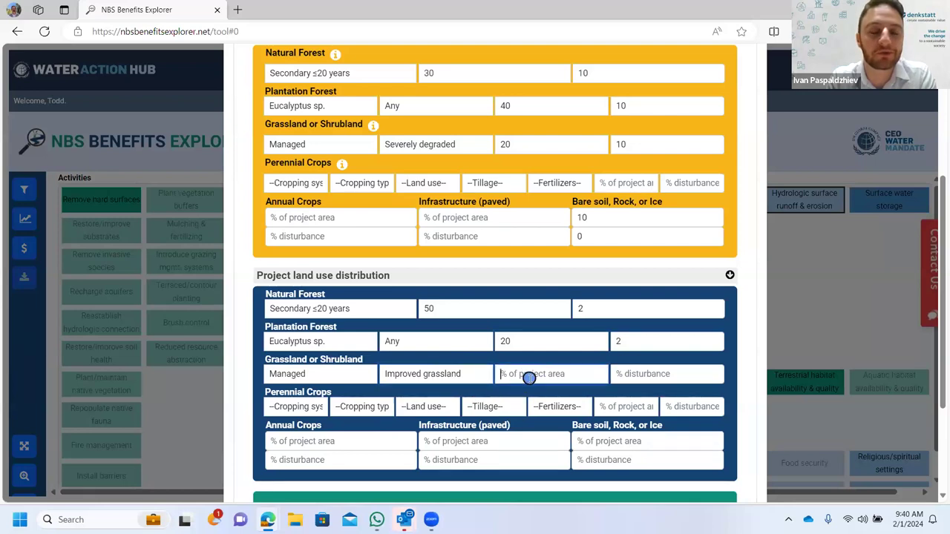
text(20)
click(639, 377)
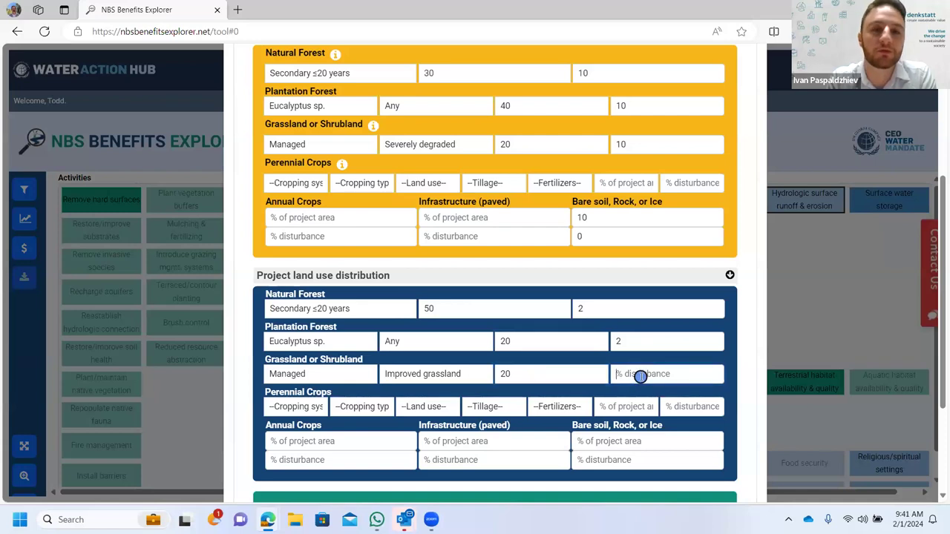
text(2)
Set the project's Bare soil, Rock, or Ice to 10% of project area and 0% disturbance.
click(620, 443)
text(10)
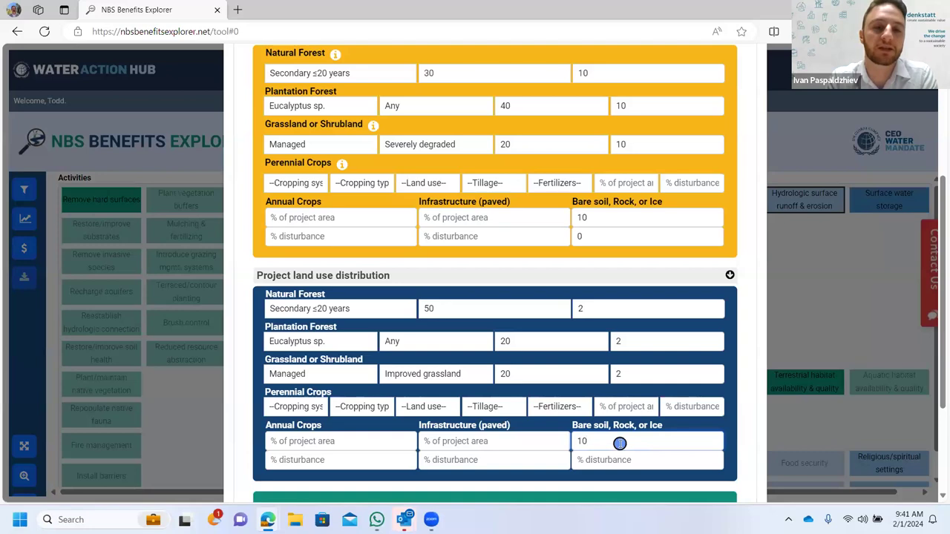
scroll(619, 441, down, 2)
click(608, 303)
text(0)
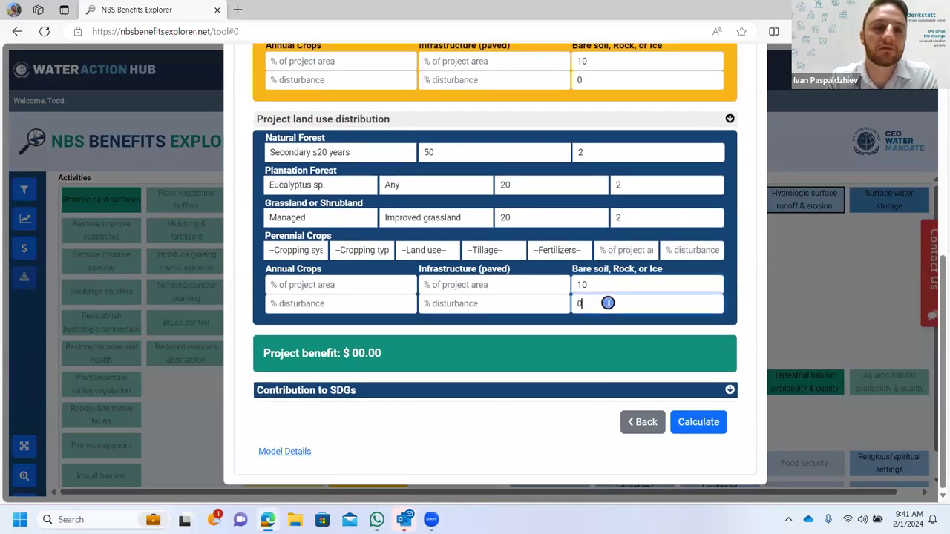
Choose US EPA - $212.43 as the cost of carbon for the GHG valuation.
scroll(610, 303, up, 5)
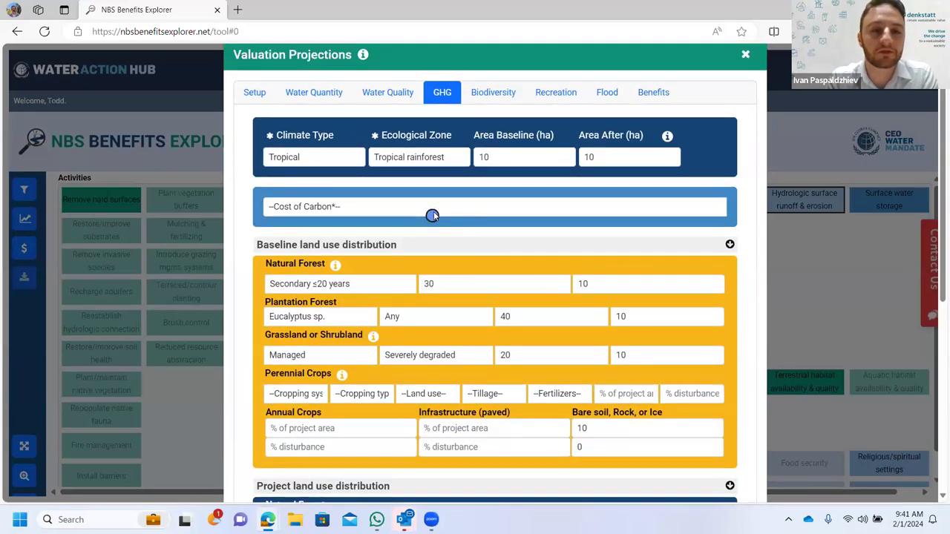
click(435, 209)
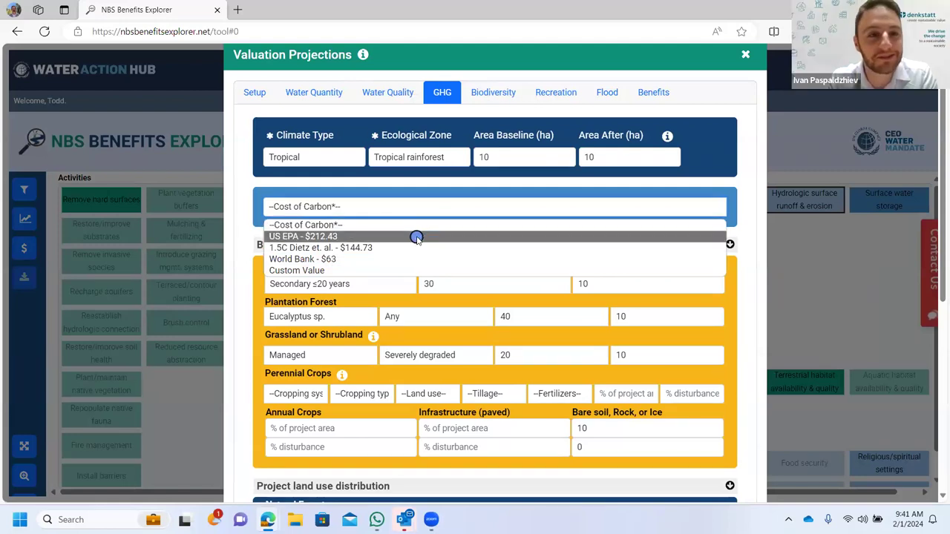
click(416, 238)
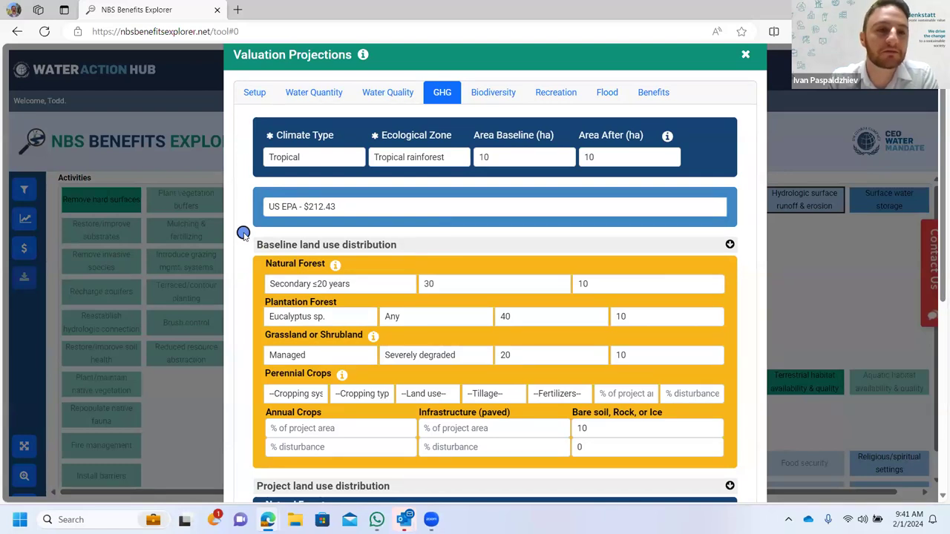
Review the baseline project area percentages for Natural Forest, Plantation Forest, and Grassland or Shrubland.
scroll(243, 233, down, 3)
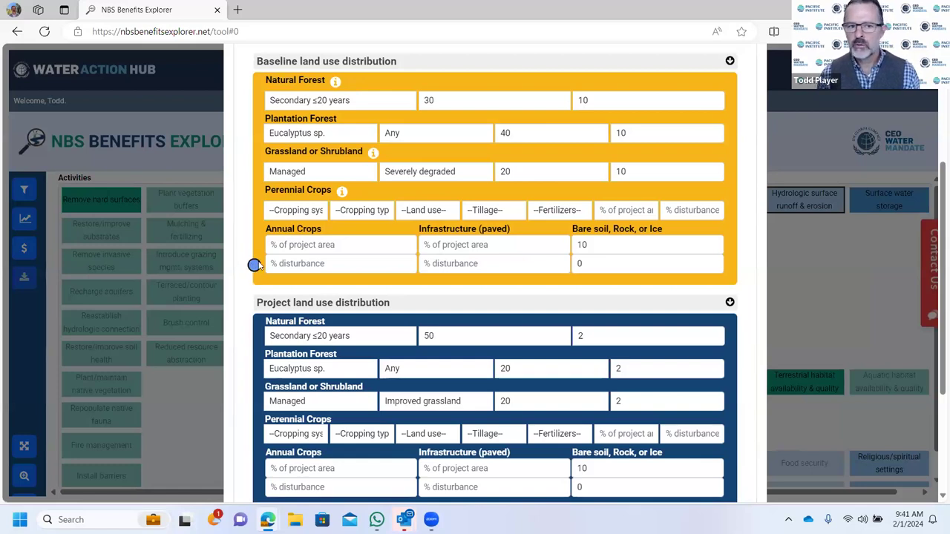
double_click(429, 100)
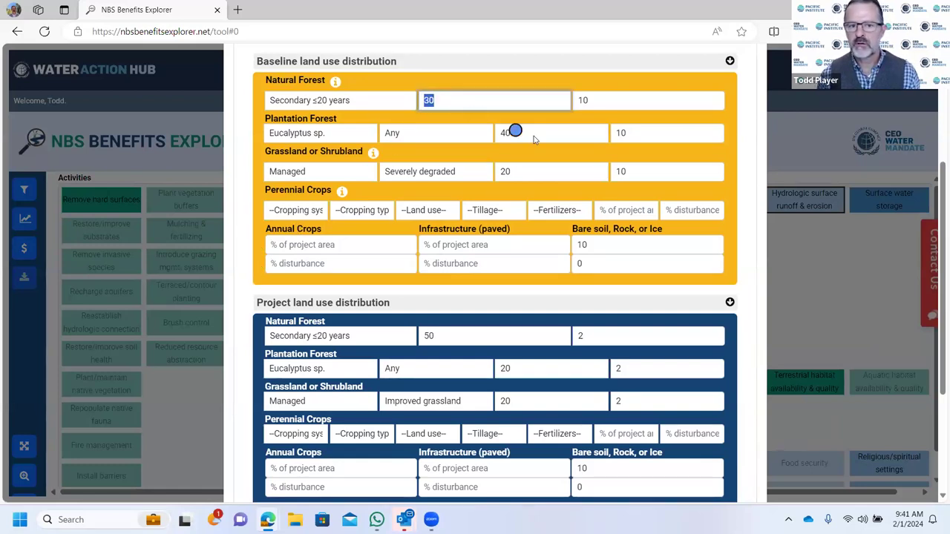
double_click(503, 133)
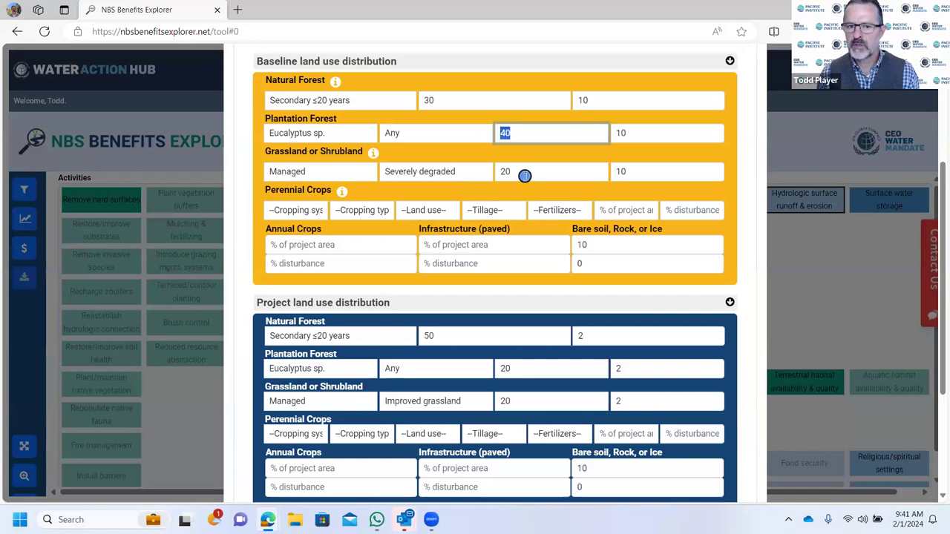
double_click(496, 172)
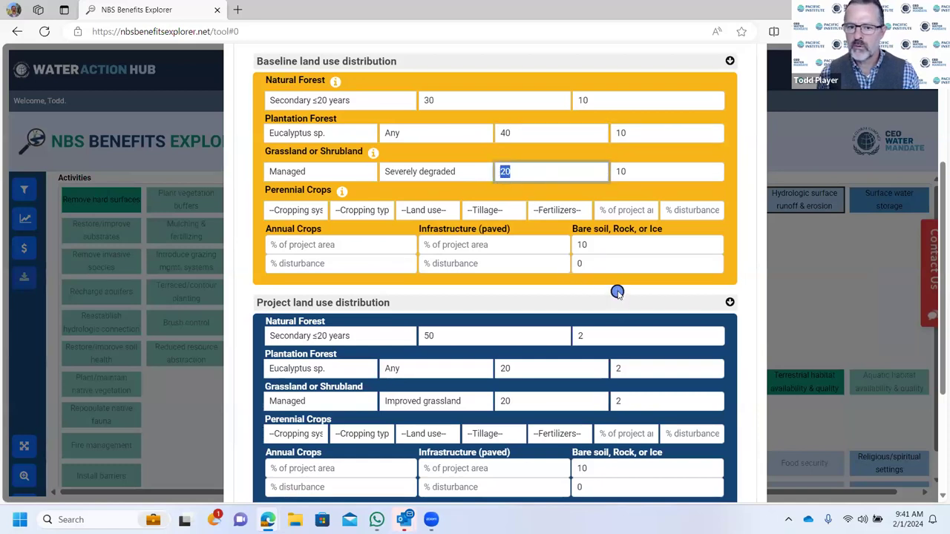
click(756, 278)
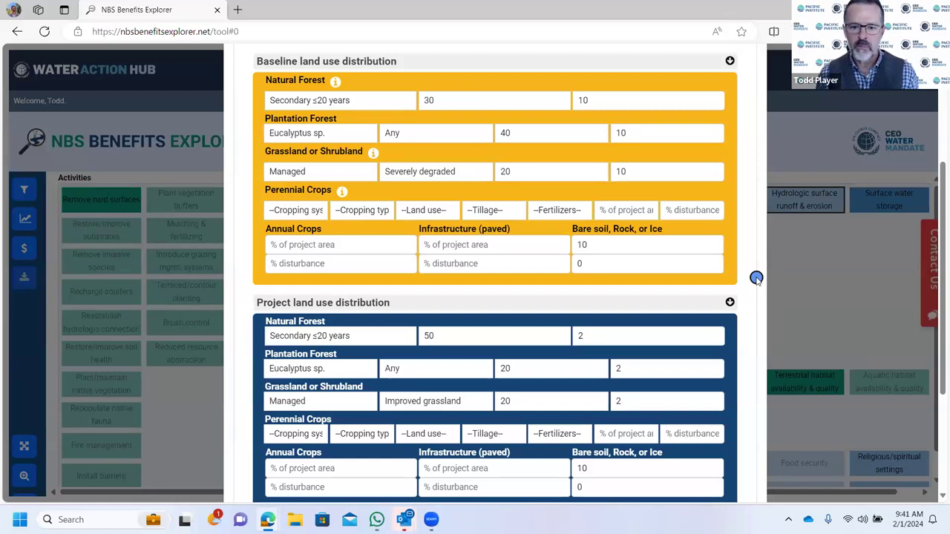
Calculate the GHG project benefit and expand its Contribution to SDGs.
scroll(752, 276, down, 3)
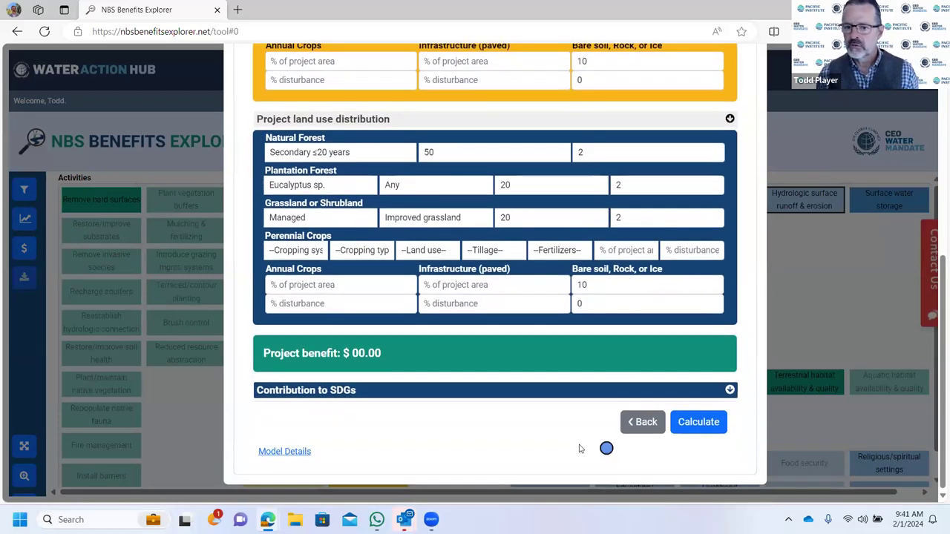
click(701, 421)
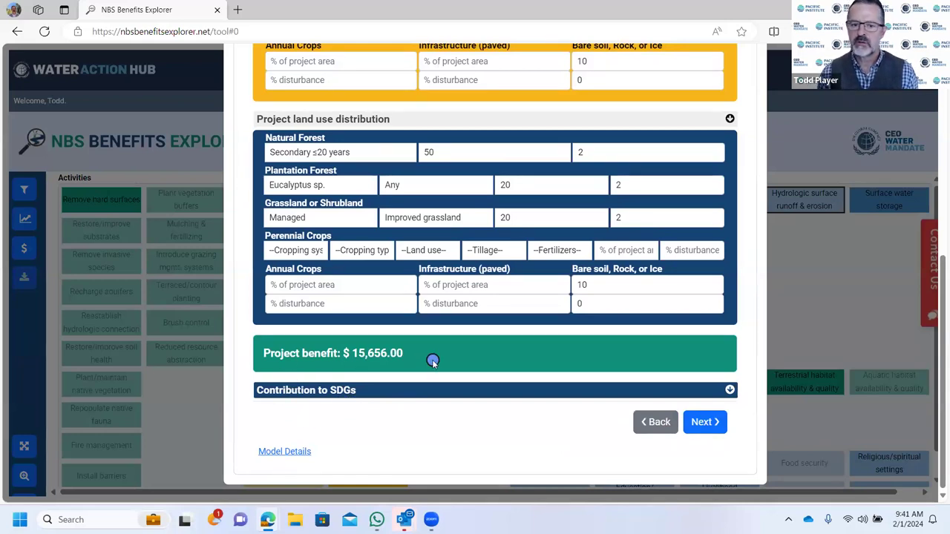
click(386, 393)
scroll(388, 393, down, 1)
scroll(388, 393, down, 1)
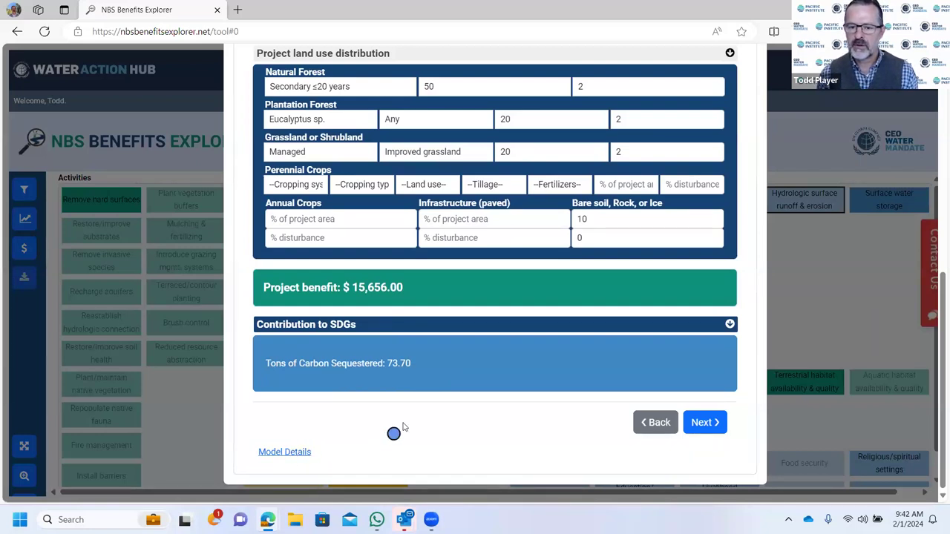
View the GHG Forest Model Definitions, close them, and return to the calculated GHG results.
scroll(419, 419, up, 7)
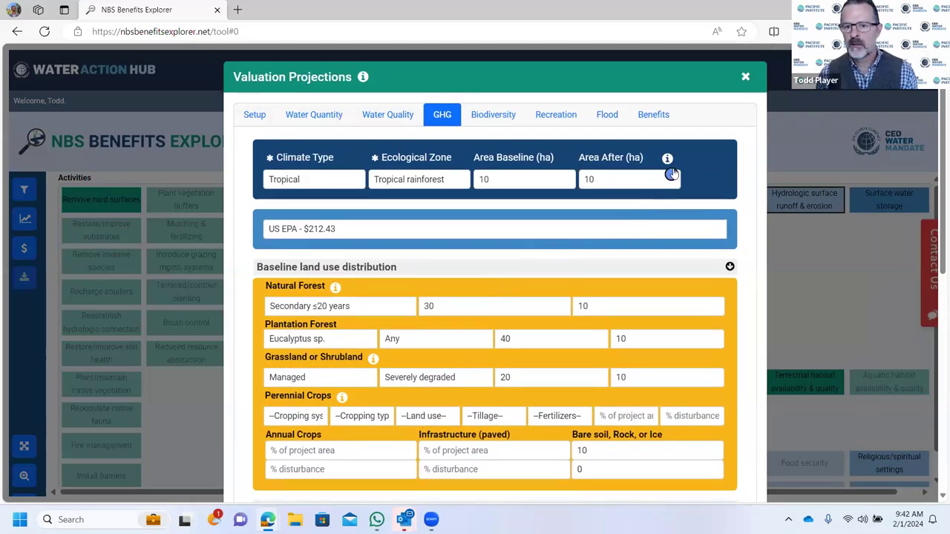
click(669, 166)
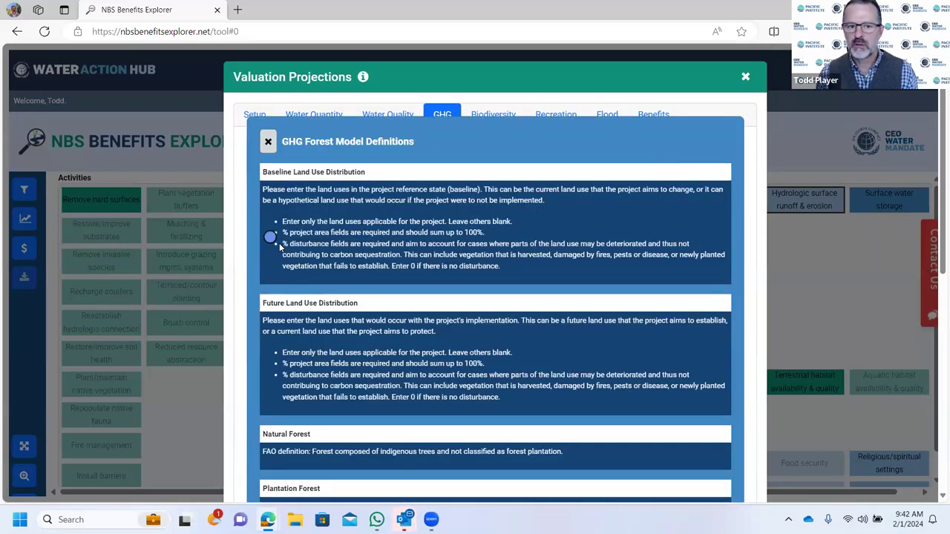
click(270, 145)
scroll(532, 252, down, 6)
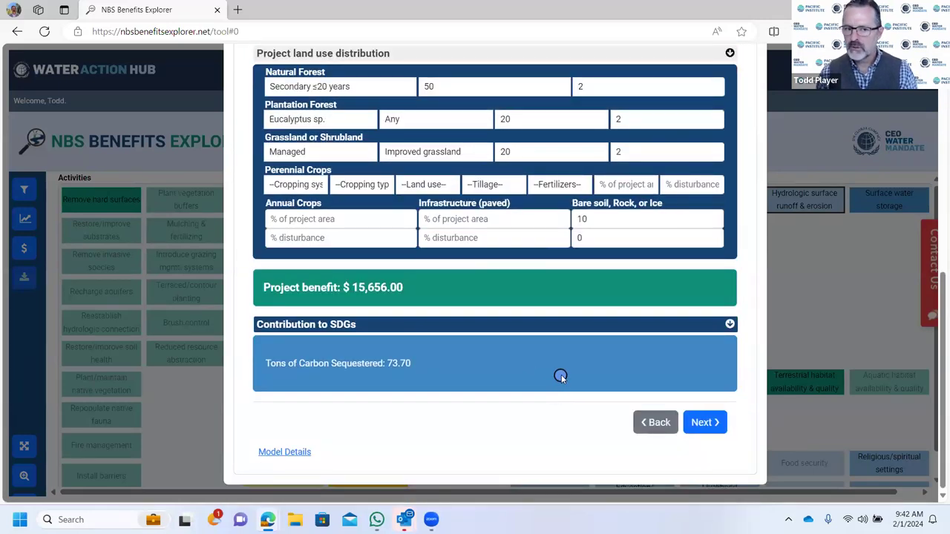
Calculate the biodiversity benefit for the Forests - tropical type and continue to the Recreation valuation.
click(705, 423)
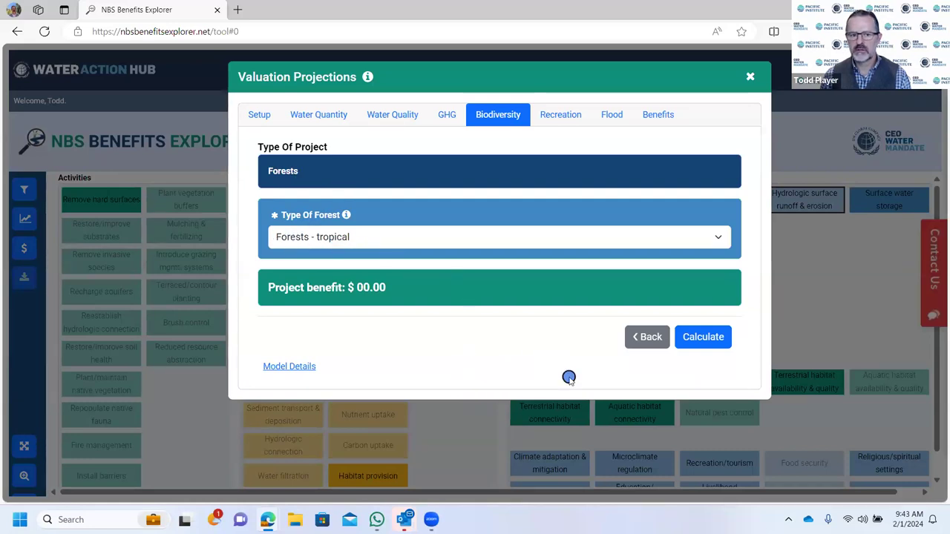
click(708, 338)
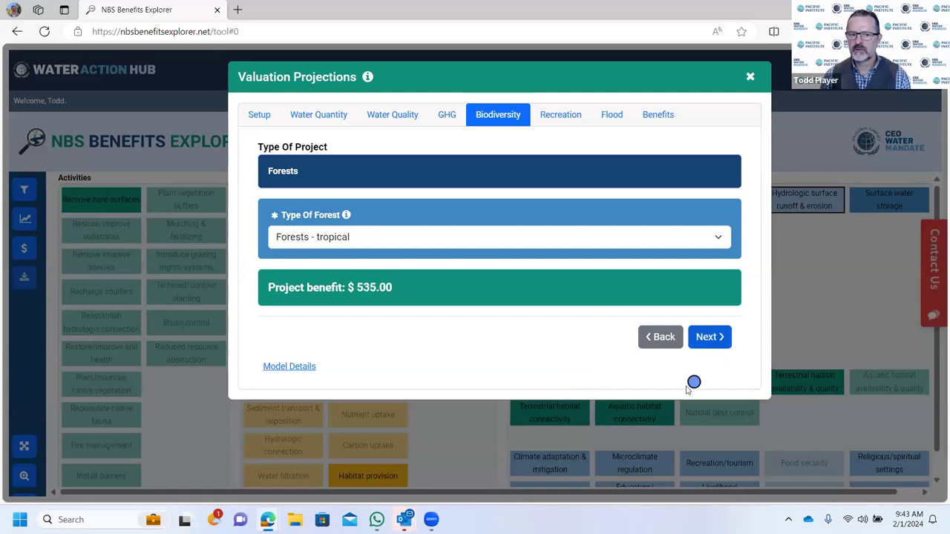
click(708, 338)
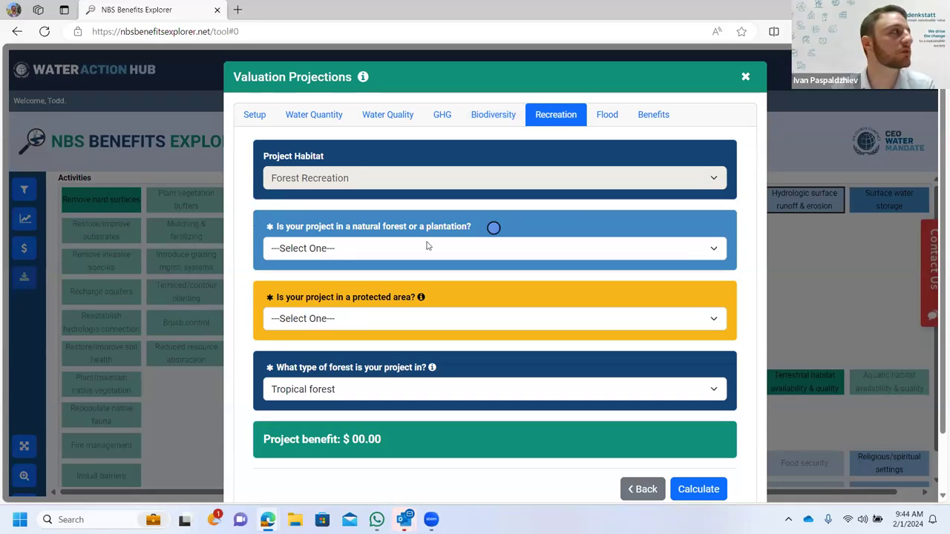
Specify the forest recreation project as Natural and not in a protected area.
scroll(936, 245, down, 1)
drag(937, 245, 937, 260)
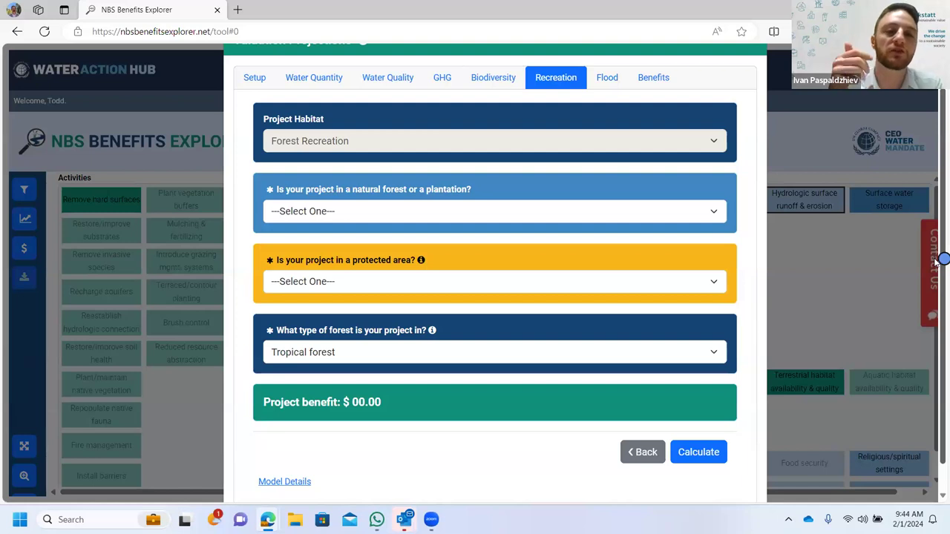
click(428, 216)
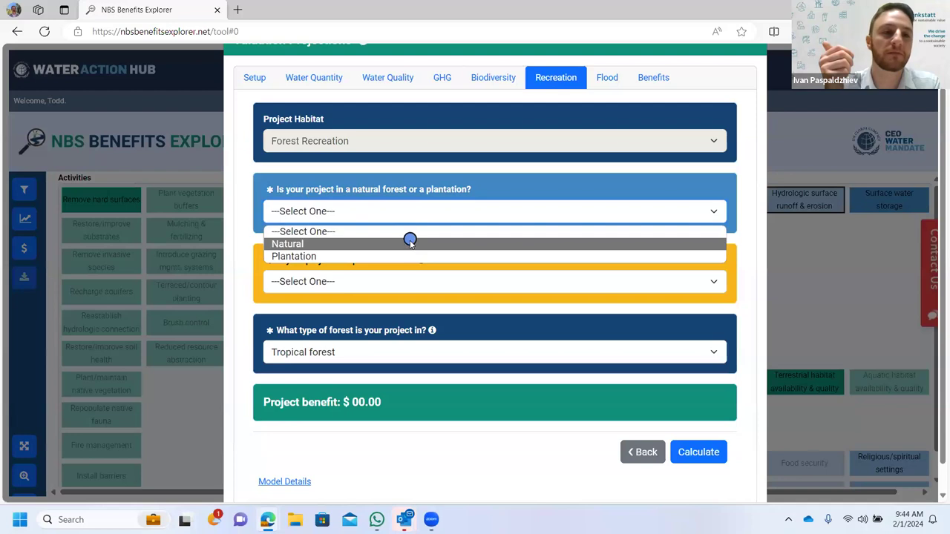
click(408, 245)
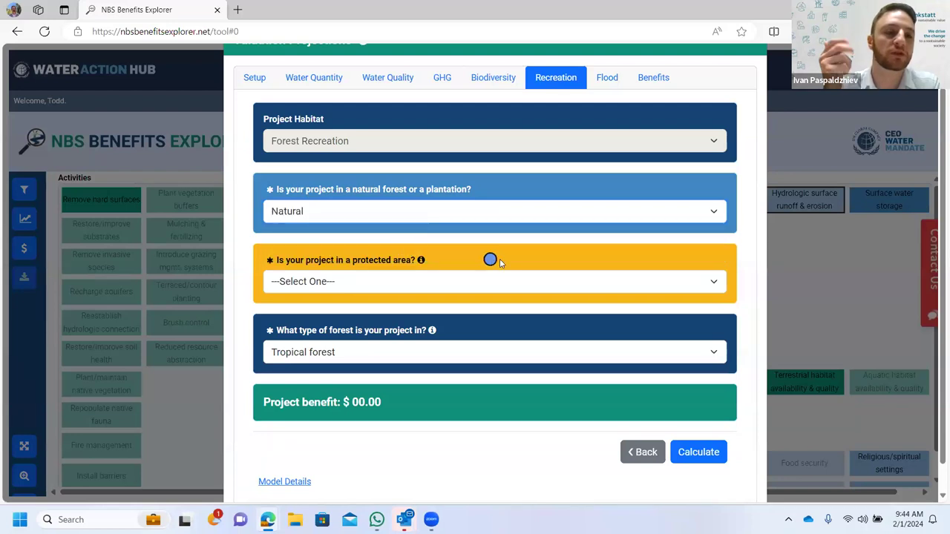
click(502, 282)
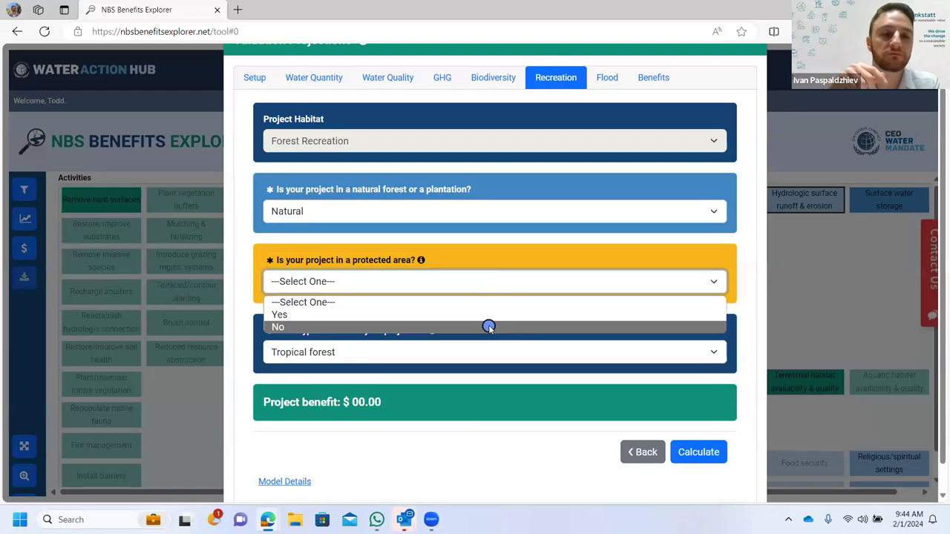
click(488, 327)
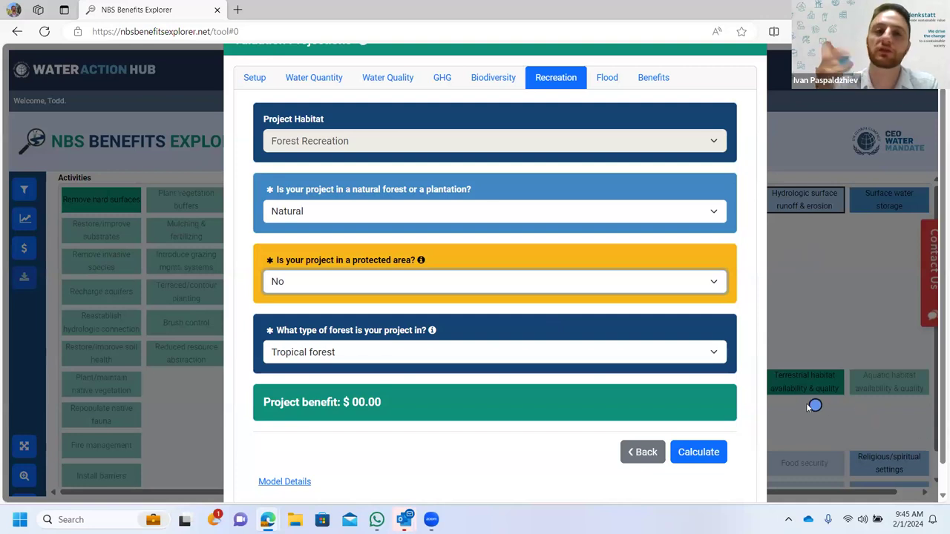
Calculate the recreation project benefit and continue to the Flood valuation.
scroll(761, 396, down, 1)
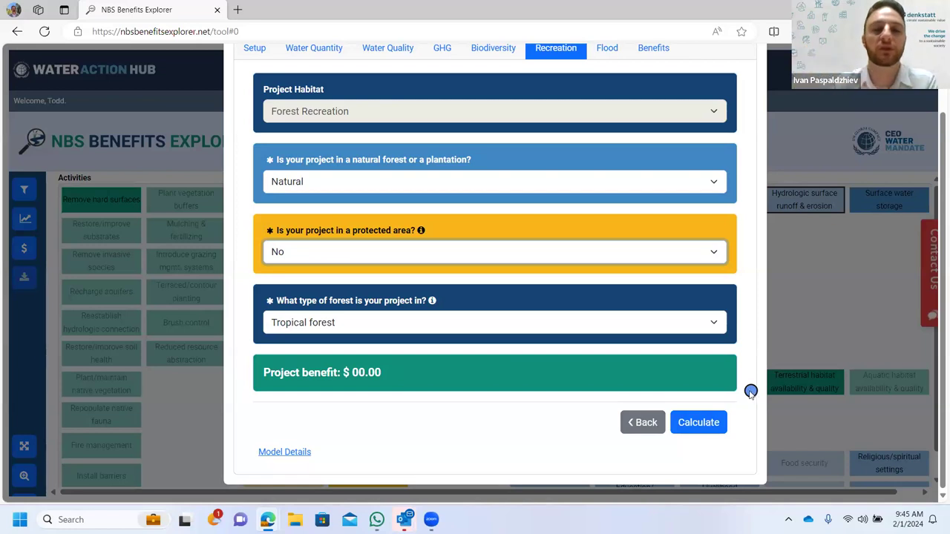
click(698, 424)
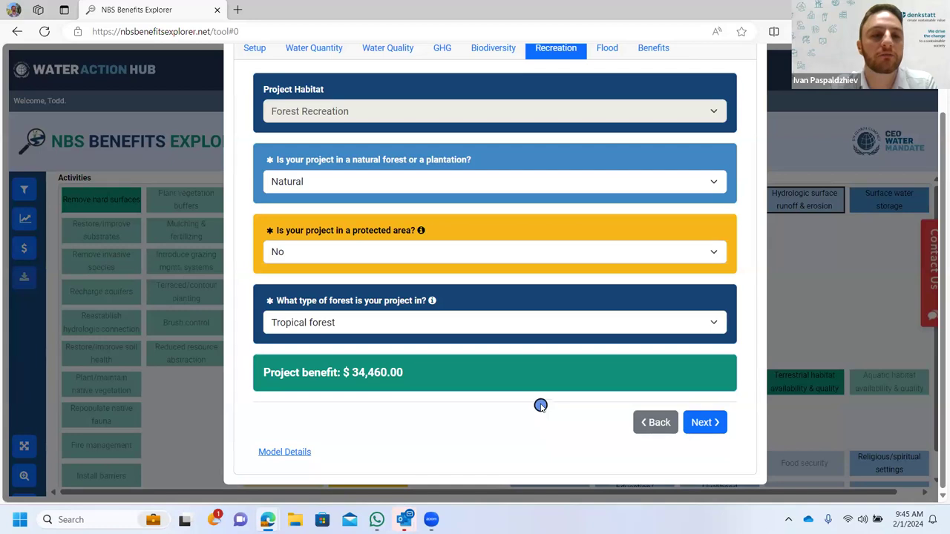
click(704, 423)
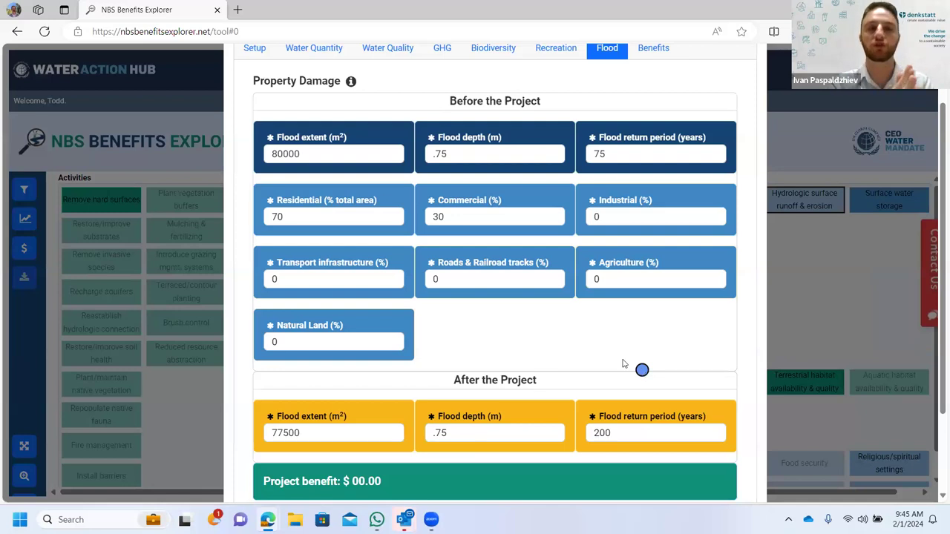
Review the Property Damage inputs for flood extent, residential and commercial shares, and the After the Project values.
drag(302, 153, 265, 153)
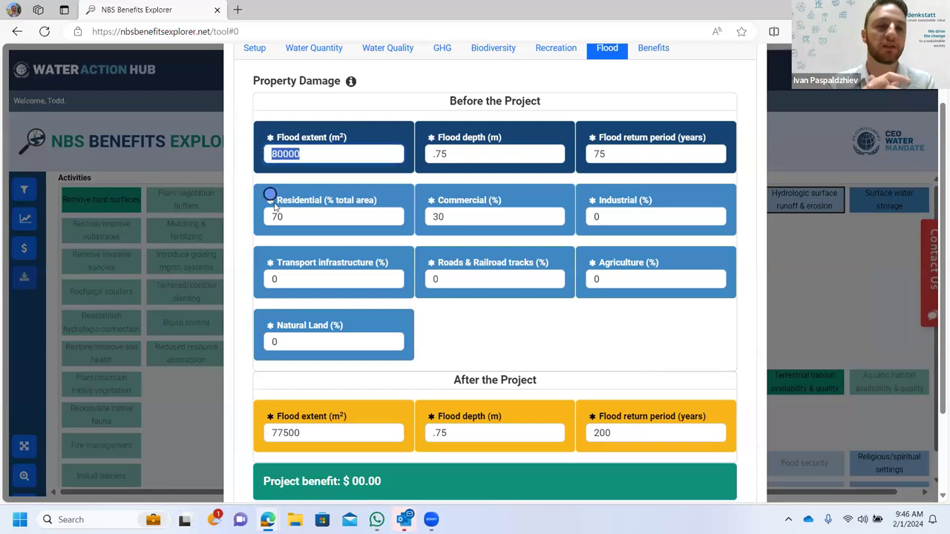
click(359, 157)
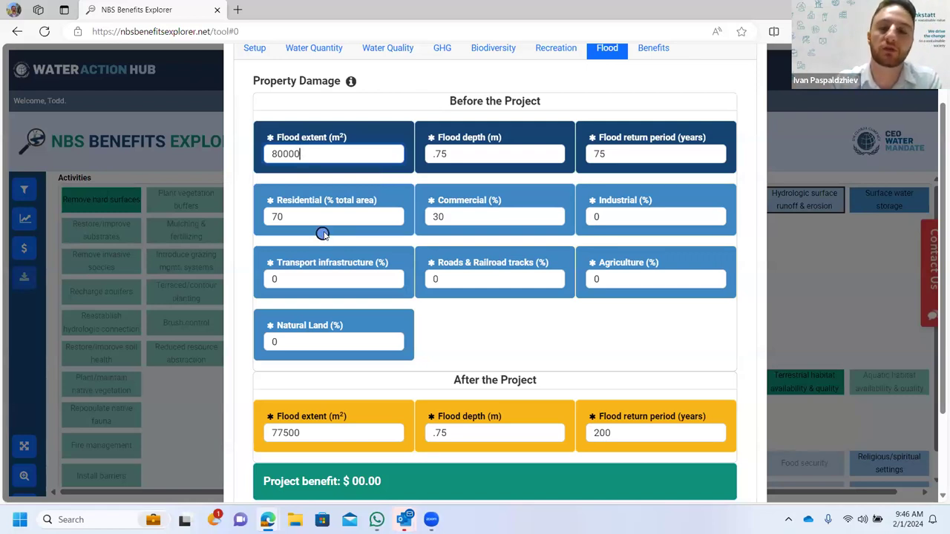
drag(312, 216, 269, 216)
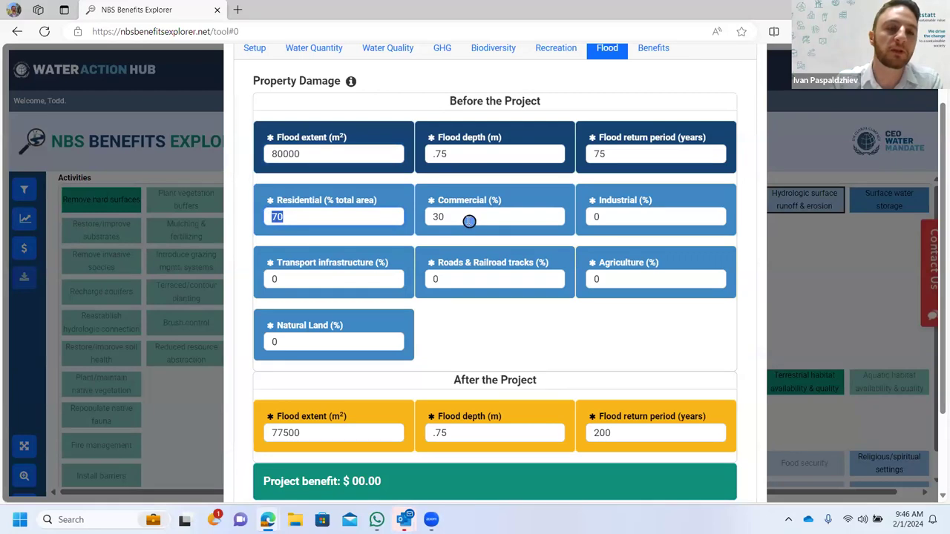
drag(468, 216, 419, 218)
click(469, 328)
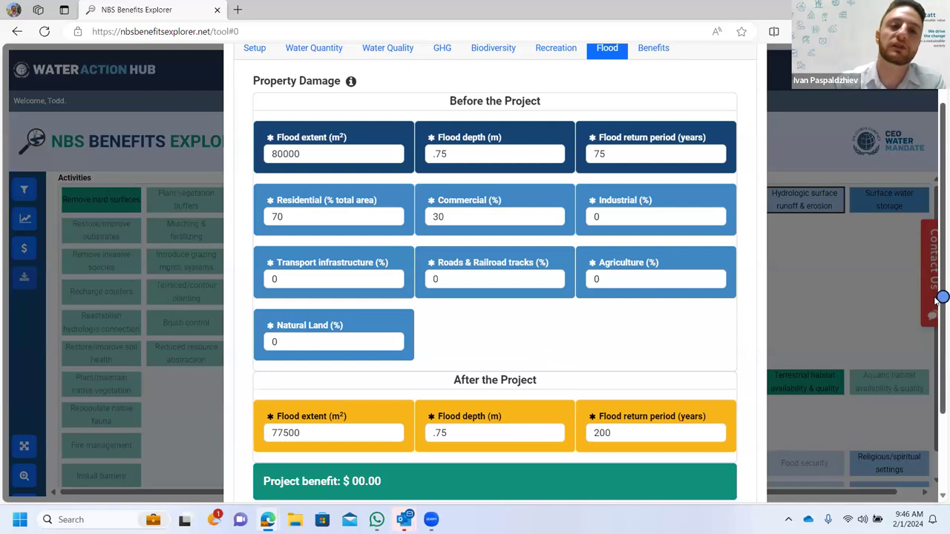
scroll(936, 321, down, 1)
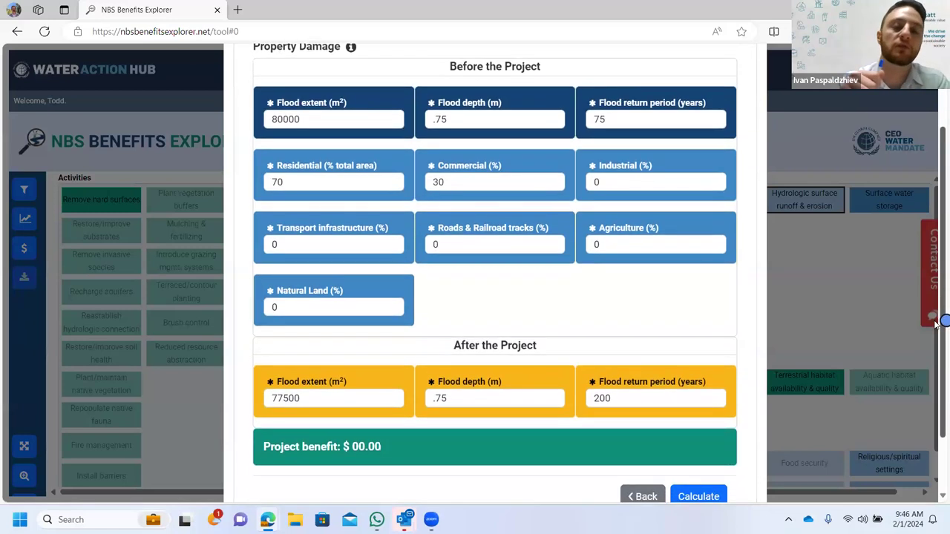
drag(941, 320, 946, 332)
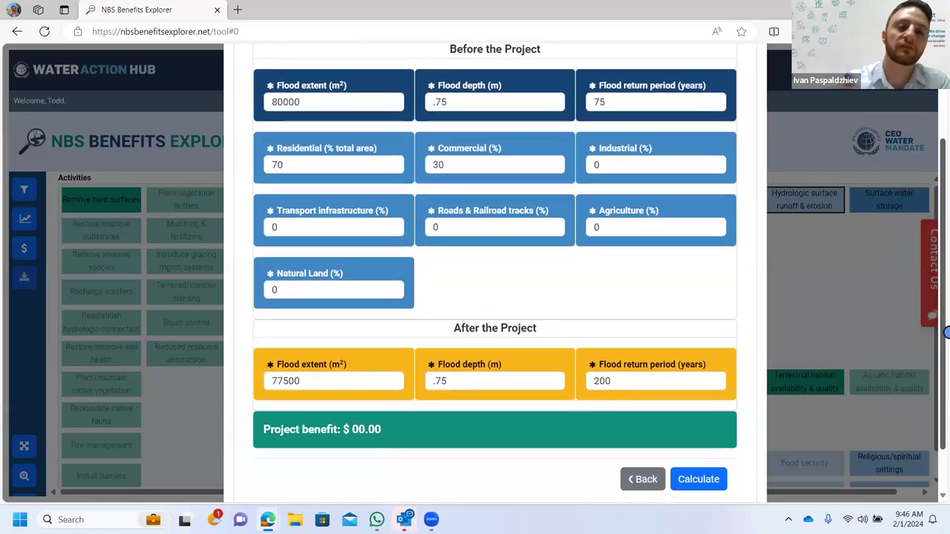
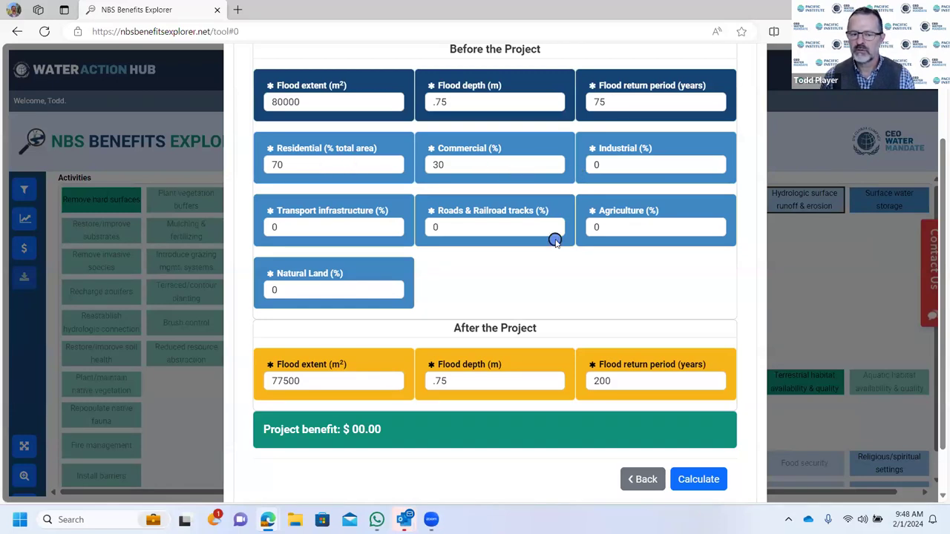
Calculate the flood project benefit and open the Benefits summary with the annual valuation chart.
scroll(496, 288, down, 2)
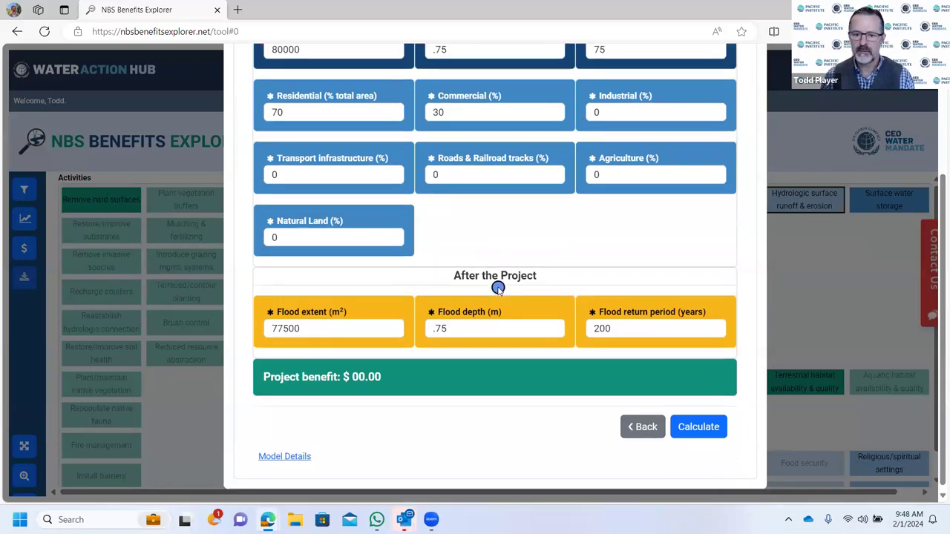
click(694, 423)
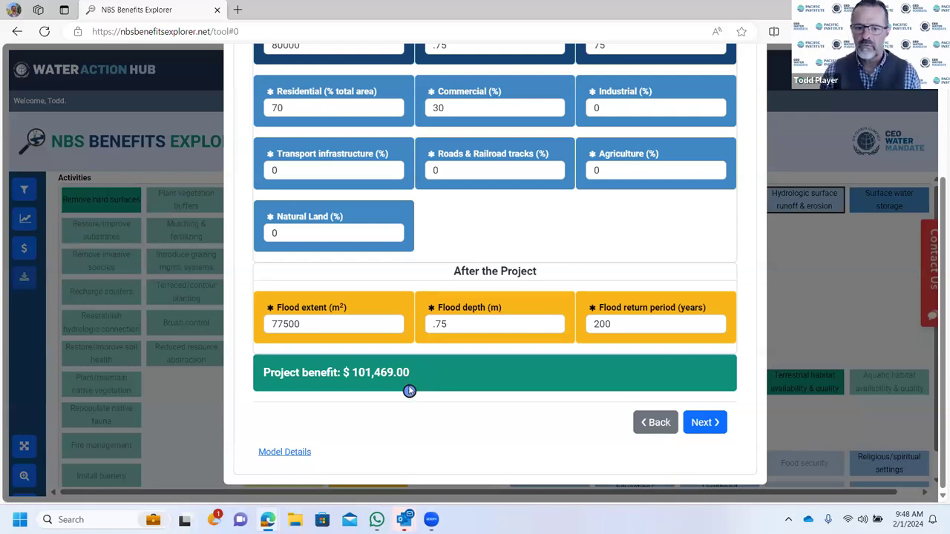
click(713, 424)
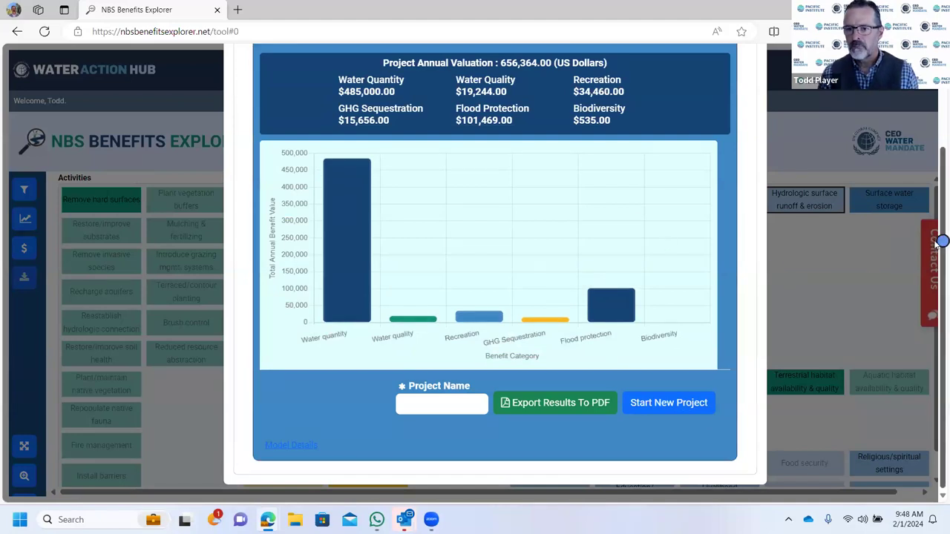
drag(934, 247, 937, 215)
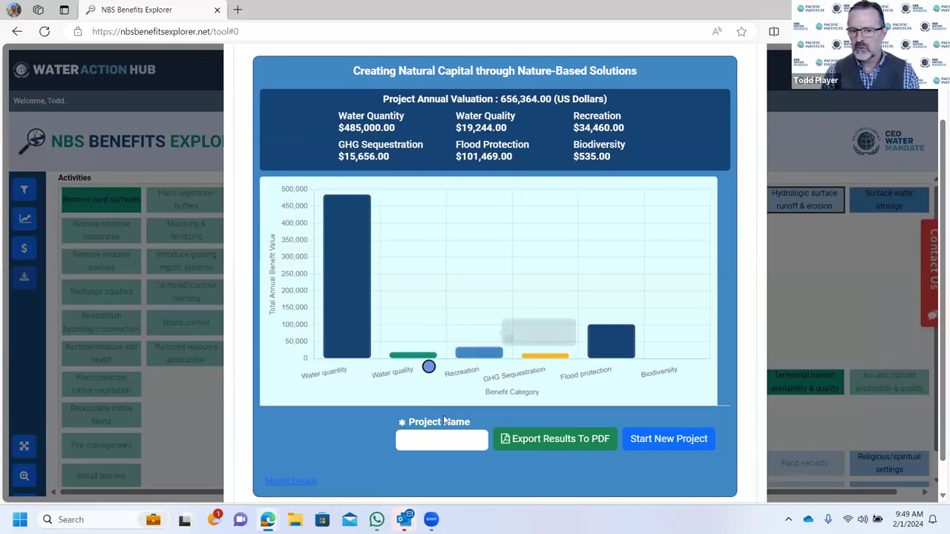
click(426, 438)
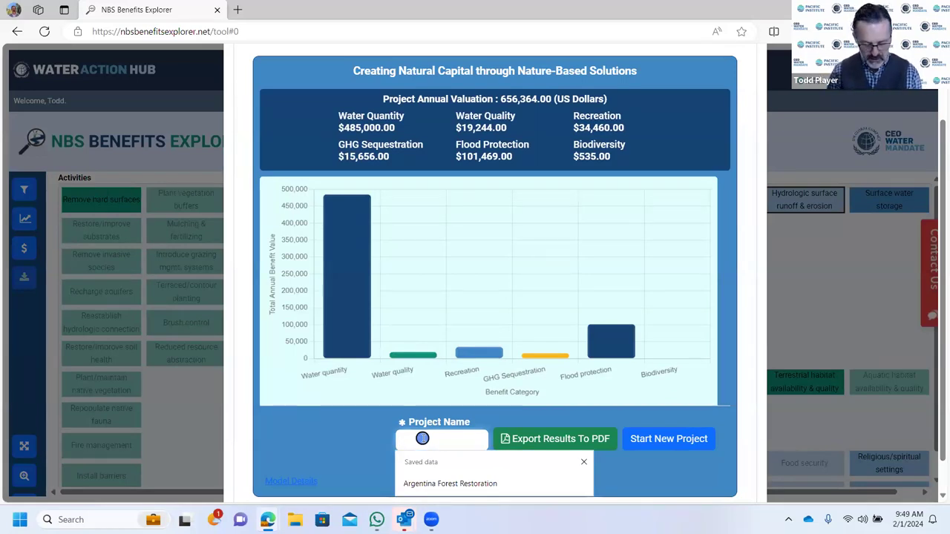
text(Arge)
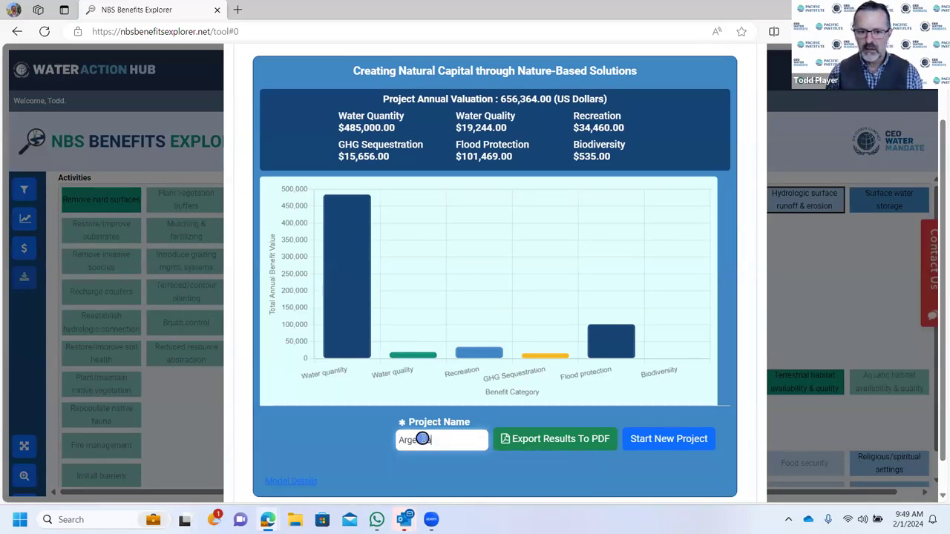
text(ntina Forest Resto)
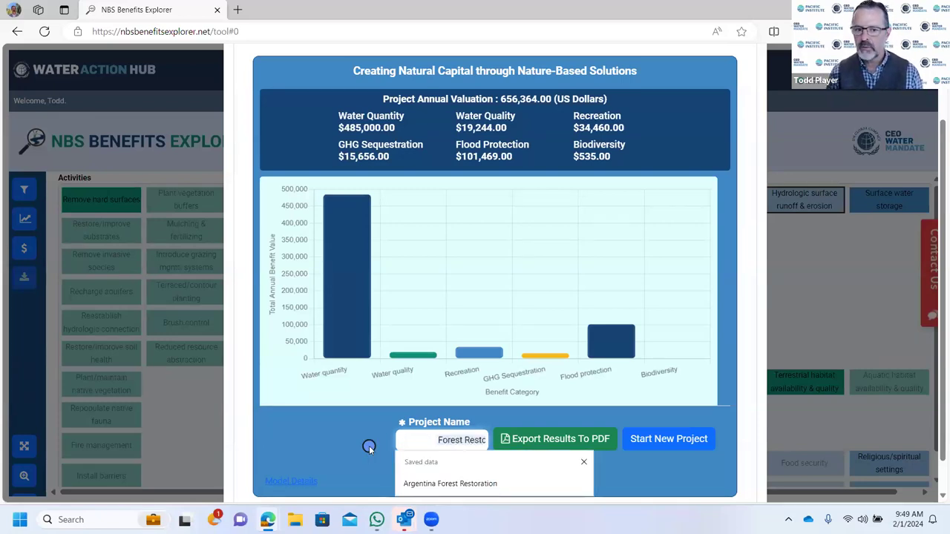
key(BackSpace)
key(BackSpace)
key(BackSpace)
key(BackSpace)
key(BackSpace)
key(BackSpace)
key(BackSpace)
key(BackSpace)
key(BackSpace)
key(BackSpace)
key(BackSpace)
key(BackSpace)
key(BackSpace)
key(BackSpace)
key(BackSpace)
key(BackSpace)
key(BackSpace)
key(BackSpace)
key(BackSpace)
key(BackSpace)
key(BackSpace)
key(BackSpace)
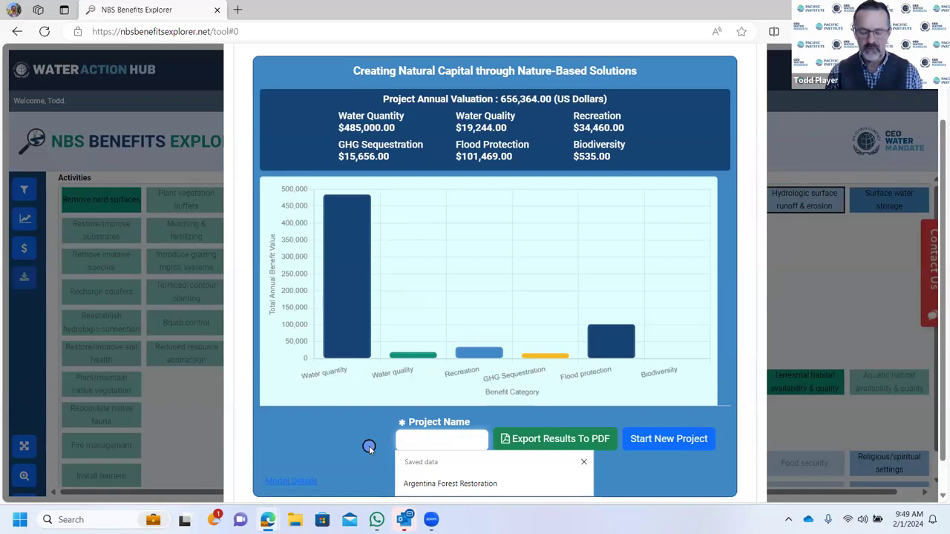
Fill in the project name with the saved entry Argentina Forest Restoration.
key(Down)
key(Return)
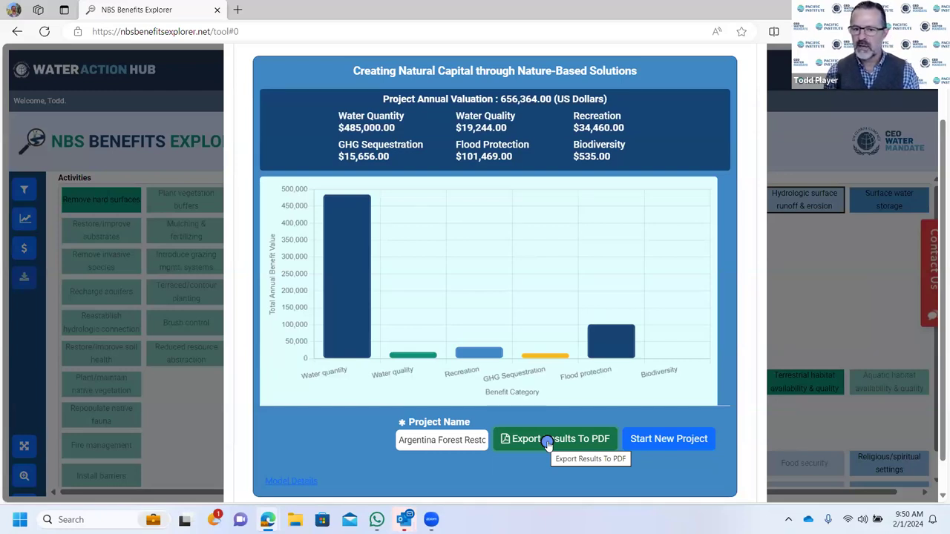
Start a new valuation project for Argentina with the Wetlands habitat type and a size of 5 hectares.
click(667, 443)
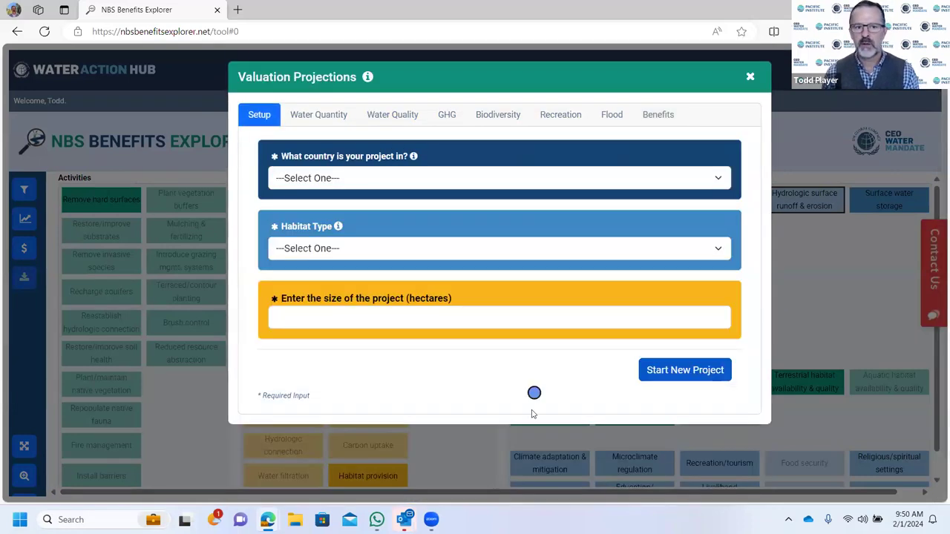
click(346, 178)
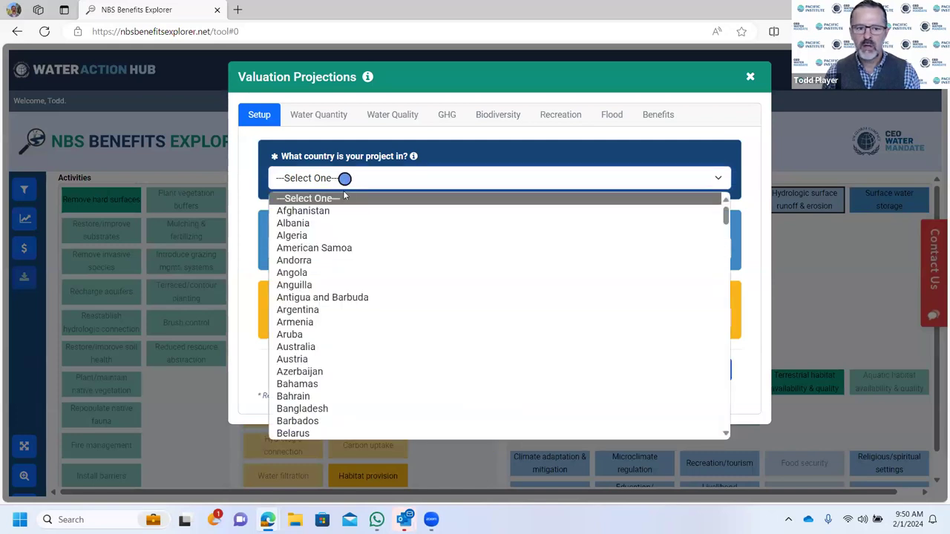
click(346, 310)
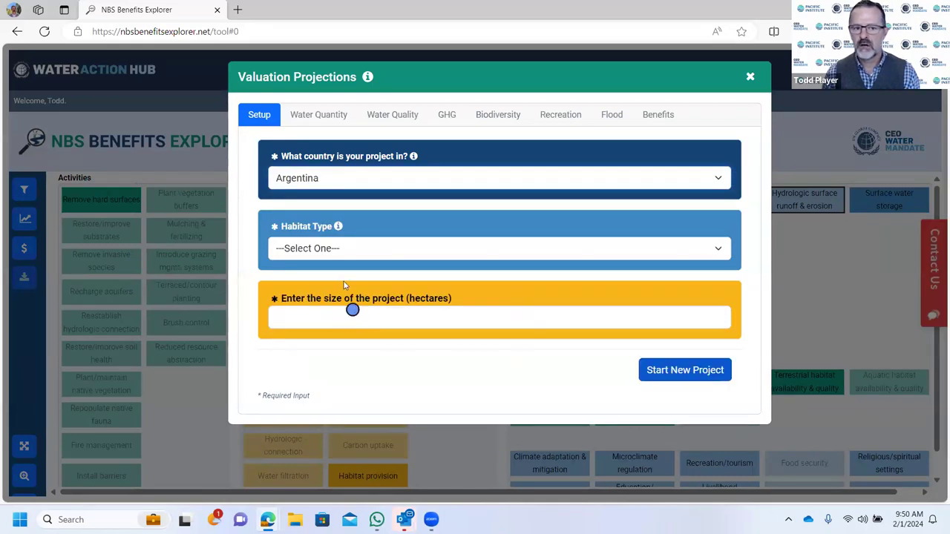
click(341, 250)
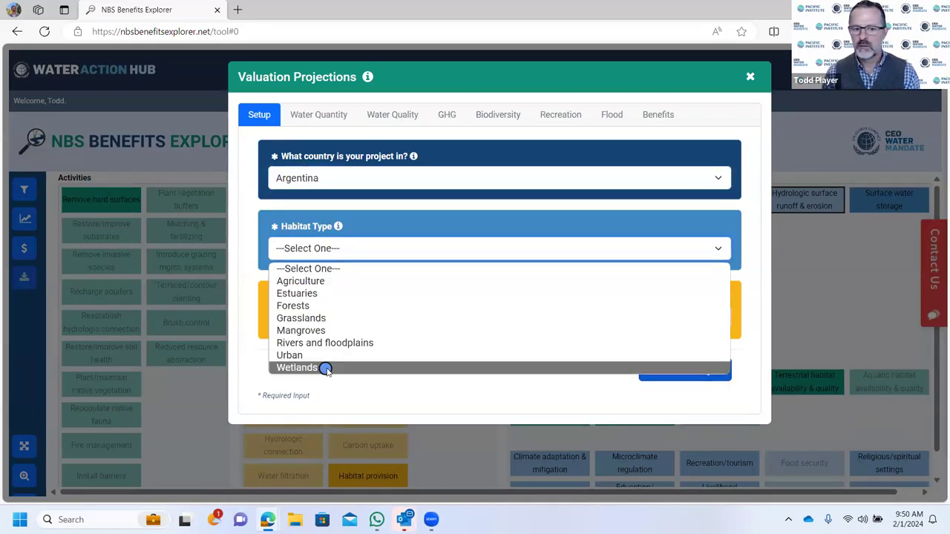
click(327, 369)
click(357, 326)
text(5)
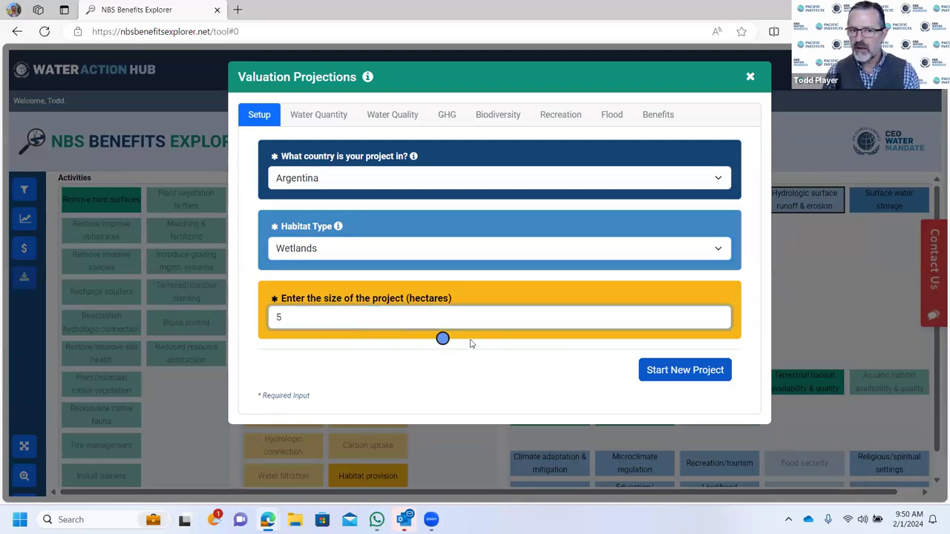
click(657, 369)
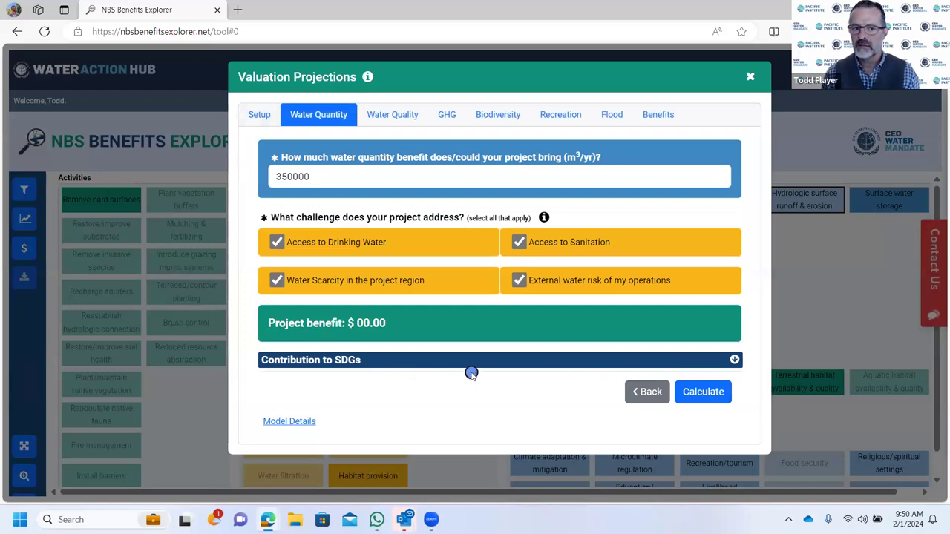
Calculate the wetlands project's water quantity benefit with the prefilled volume and all four challenges selected.
drag(312, 176, 271, 177)
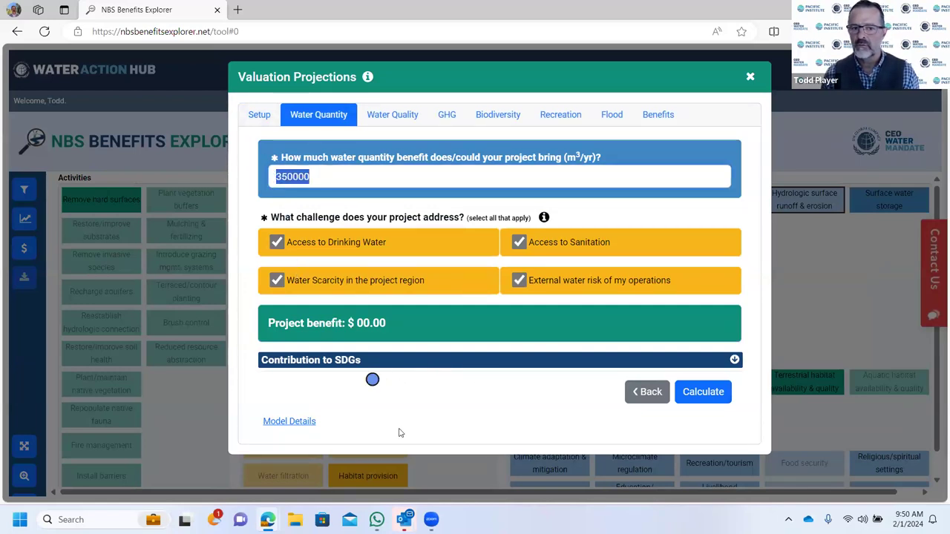
click(461, 409)
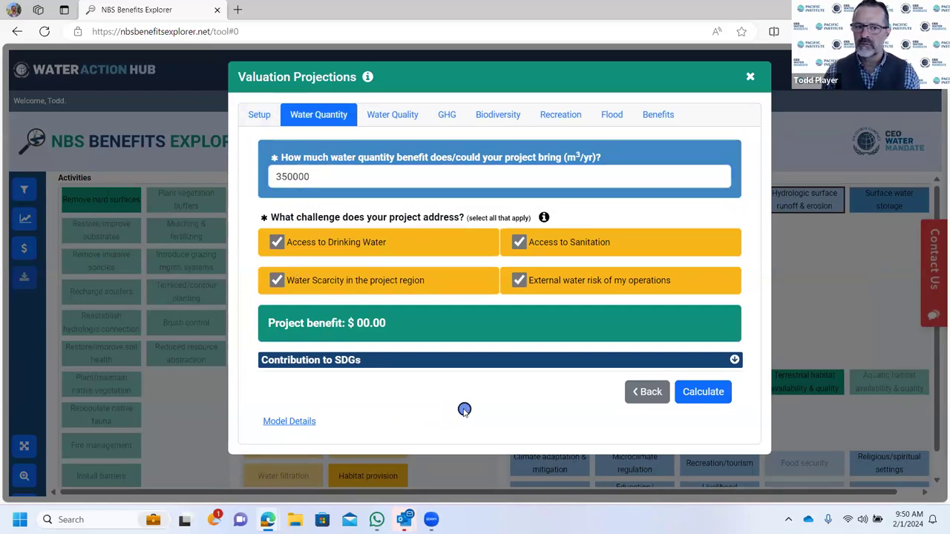
click(701, 397)
drag(438, 323, 251, 325)
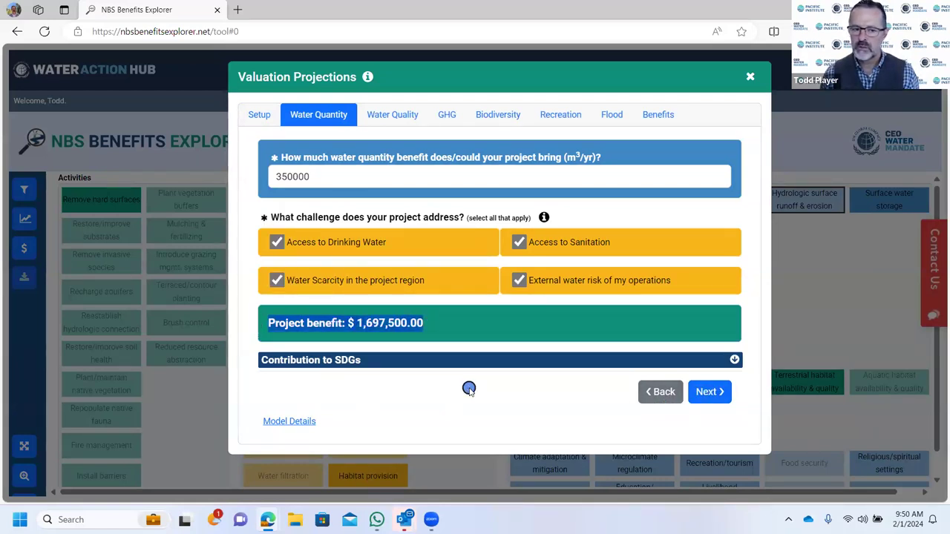
click(469, 389)
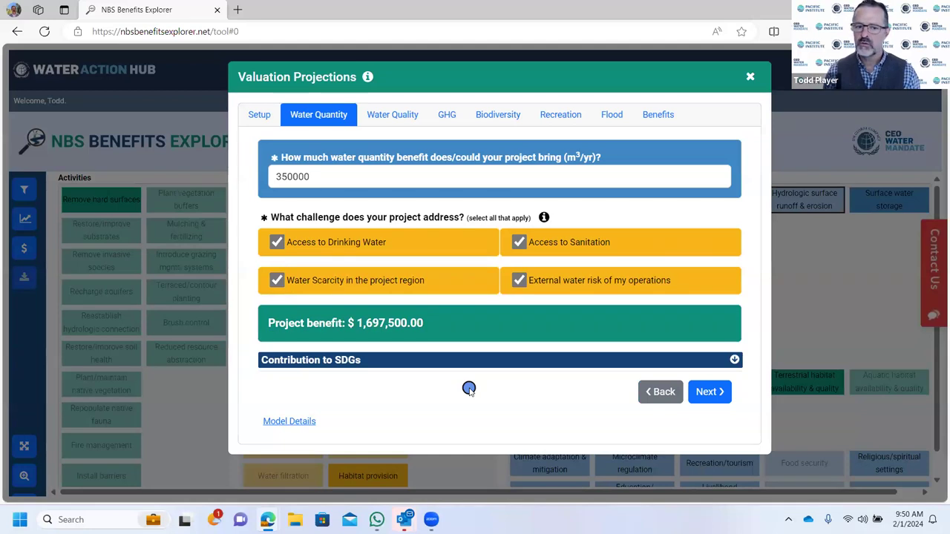